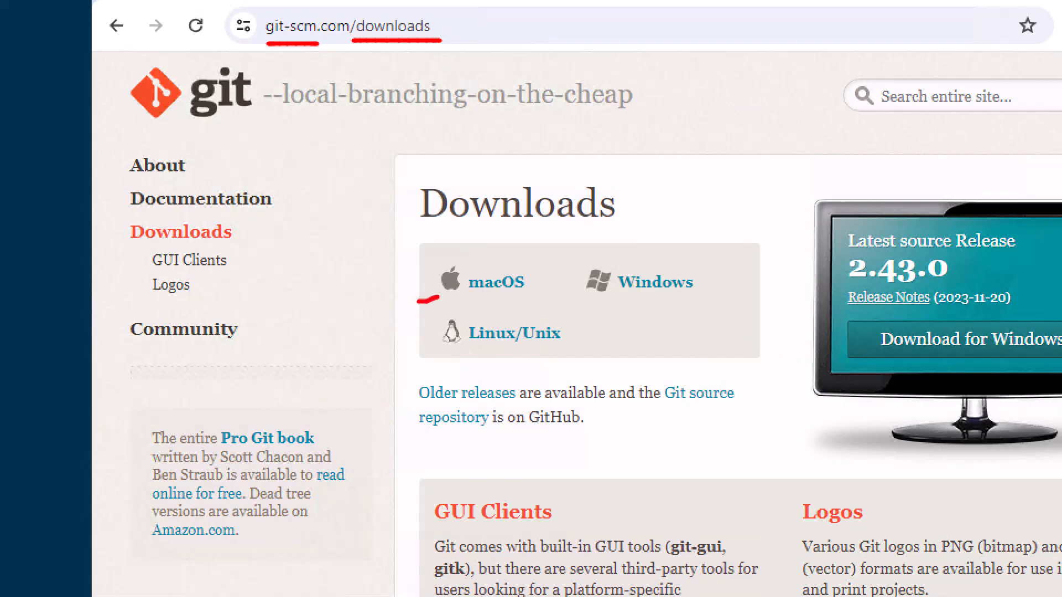
Go to the Windows download page and download the 64-bit Git for Windows Setup standalone installer.
left_click_drag(523, 364, 418, 352)
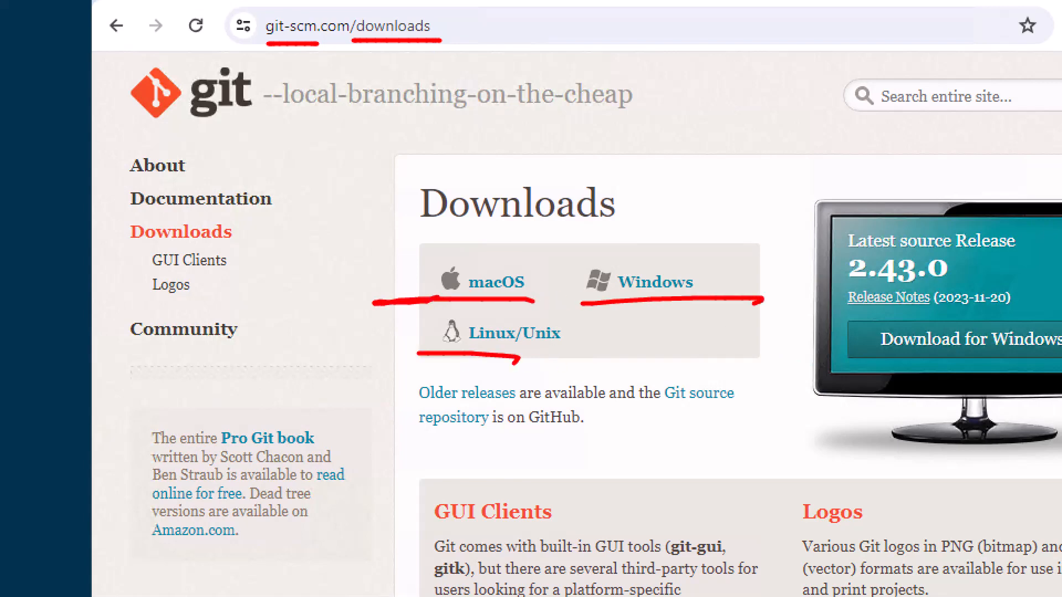
left_click_drag(938, 318, 1040, 379)
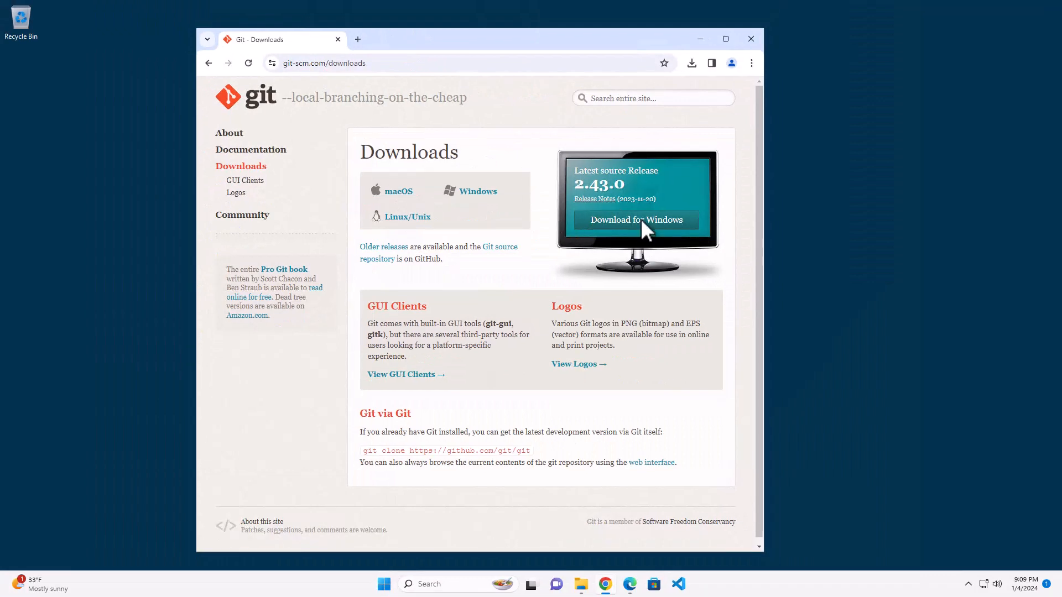
left_click(642, 220)
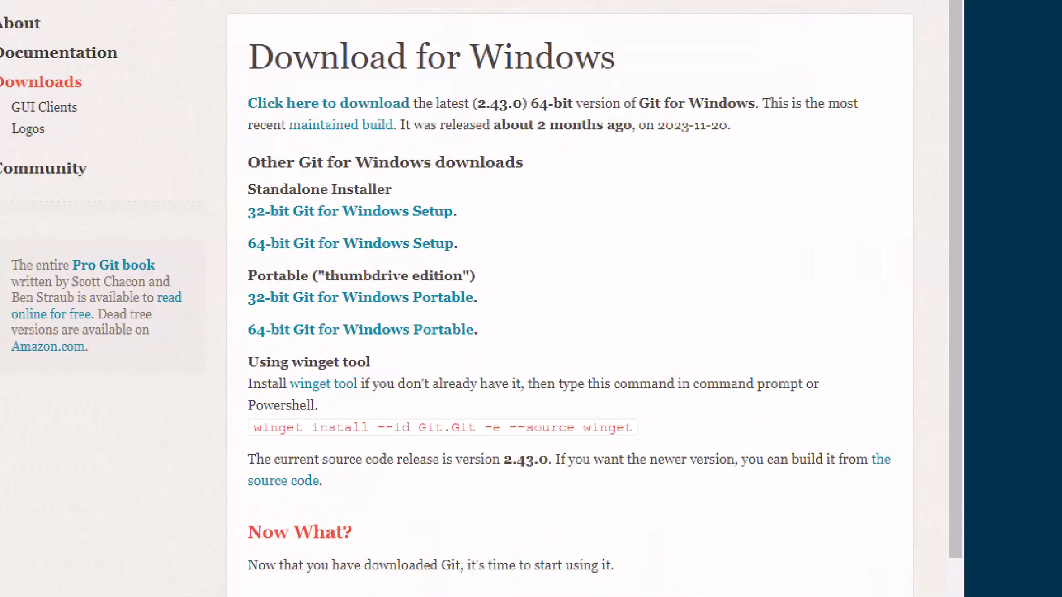
left_click_drag(476, 267, 346, 269)
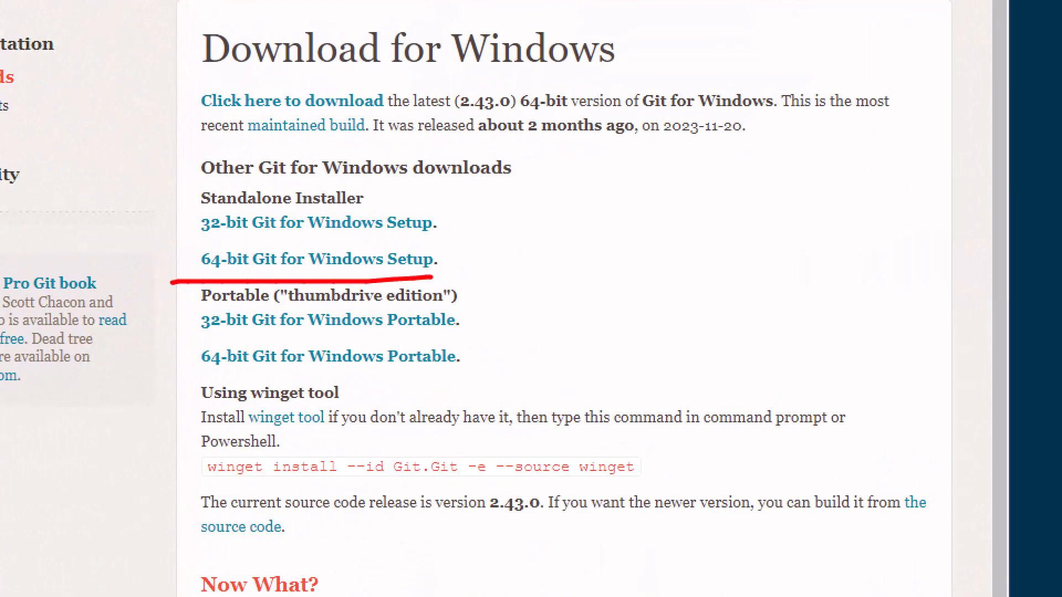
mouse_move(172, 282)
left_mouse_down()
mouse_move(242, 249)
mouse_move(457, 255)
mouse_move(455, 271)
left_mouse_up()
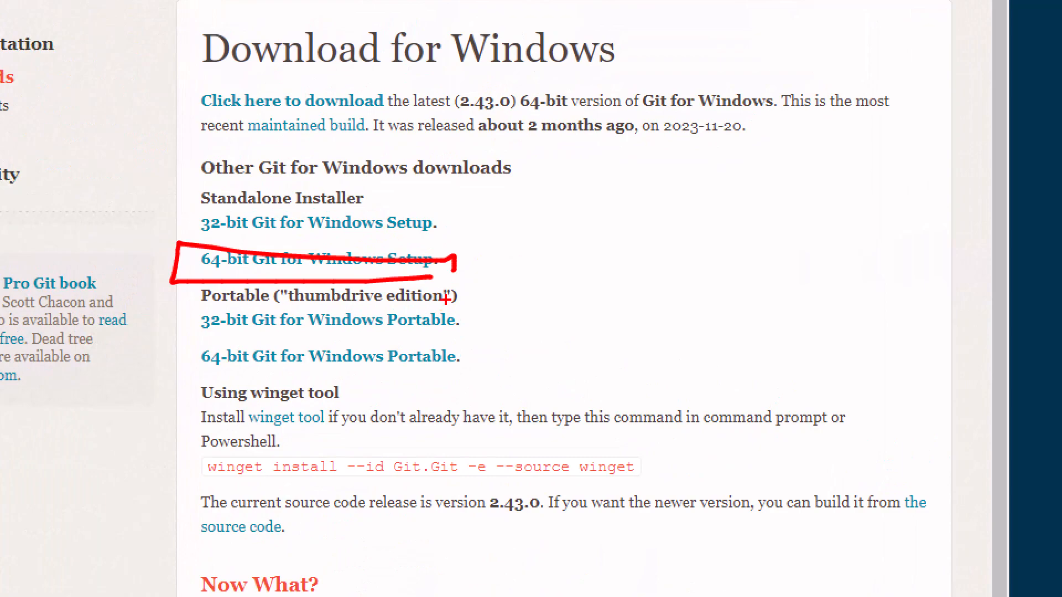
key("Escape")
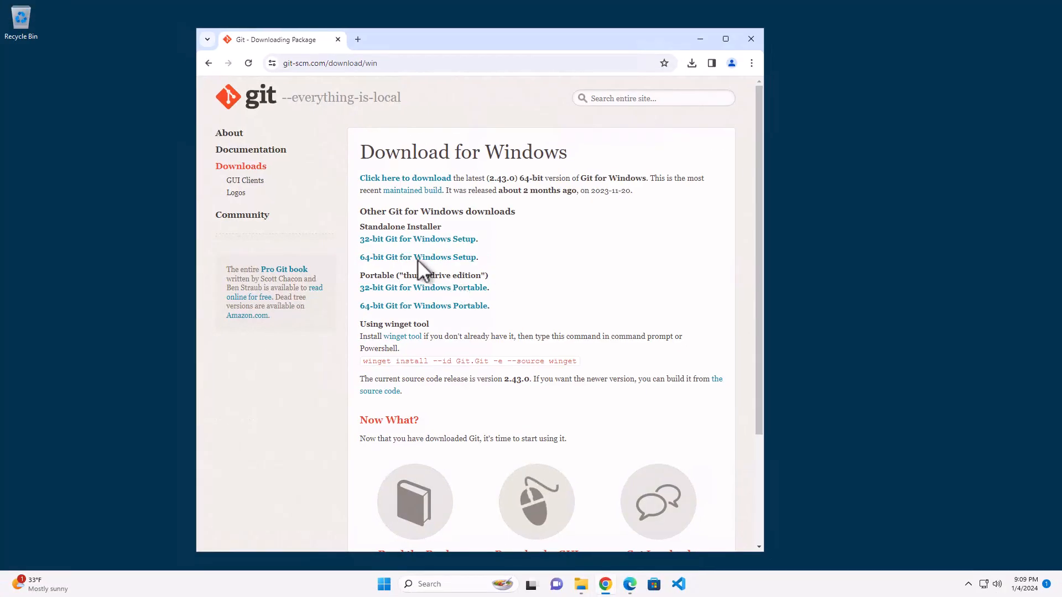
left_click(388, 257)
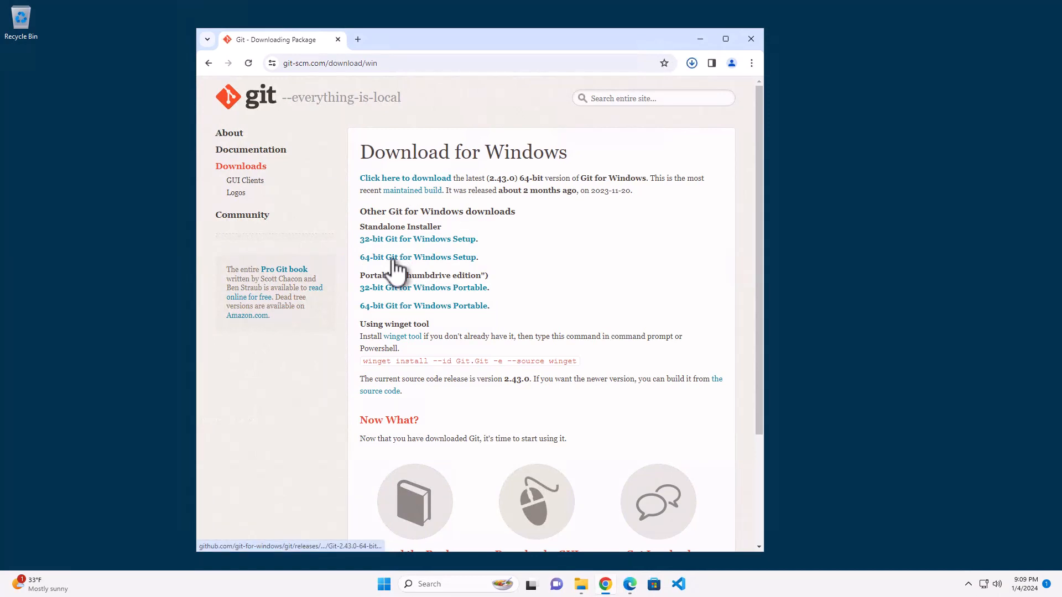
Open the Downloads folder containing the finished download and run the Git-2.43.0-64-bit installer.
left_click(692, 63)
left_click(680, 111)
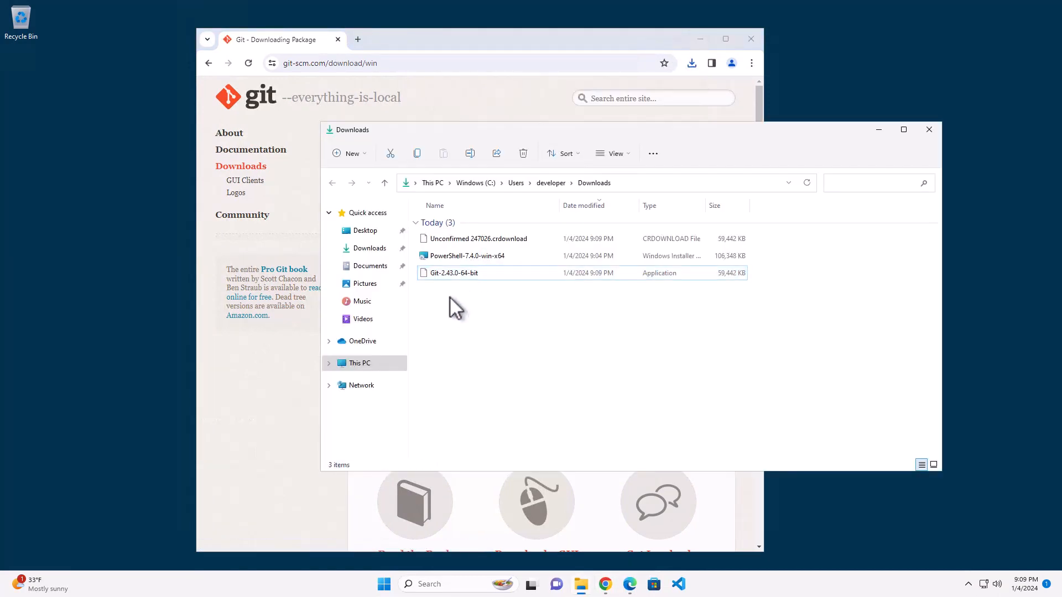
double_click(453, 273)
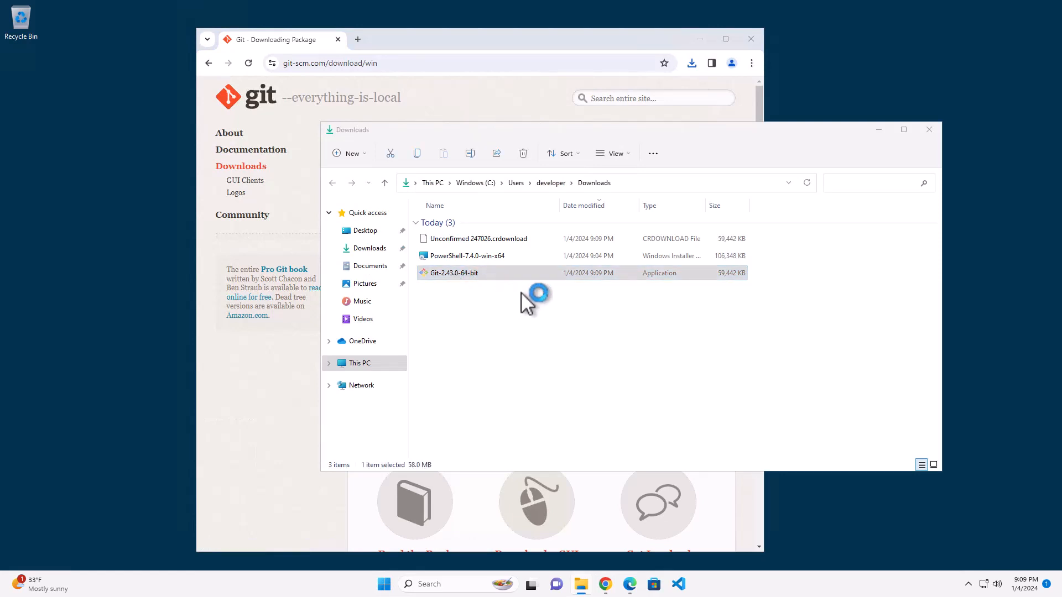
Minimise the browser and Downloads folder windows so only the Git setup window stays on the desktop.
left_click(702, 39)
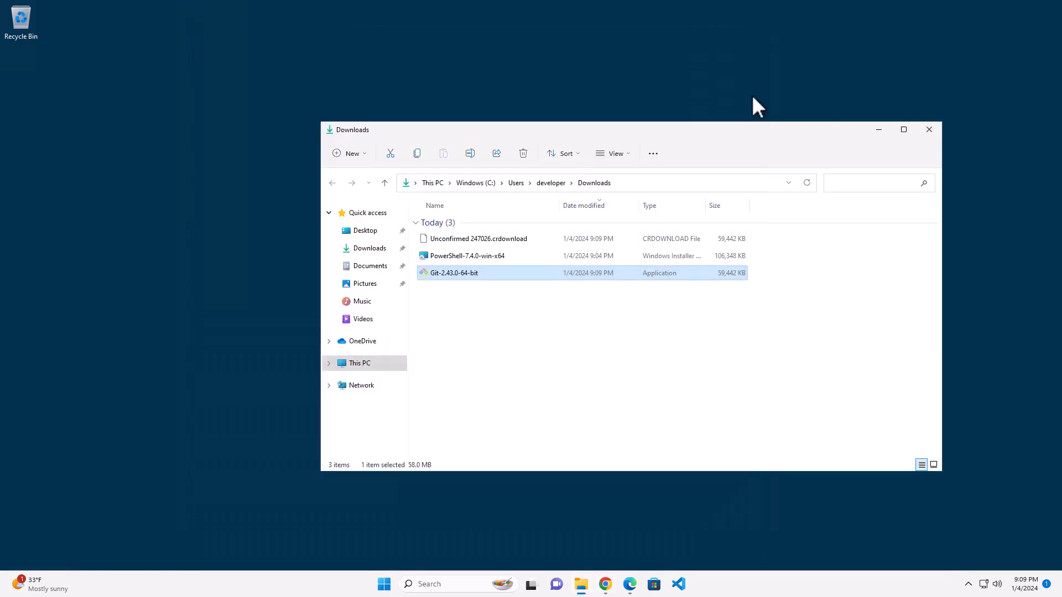
left_click(879, 130)
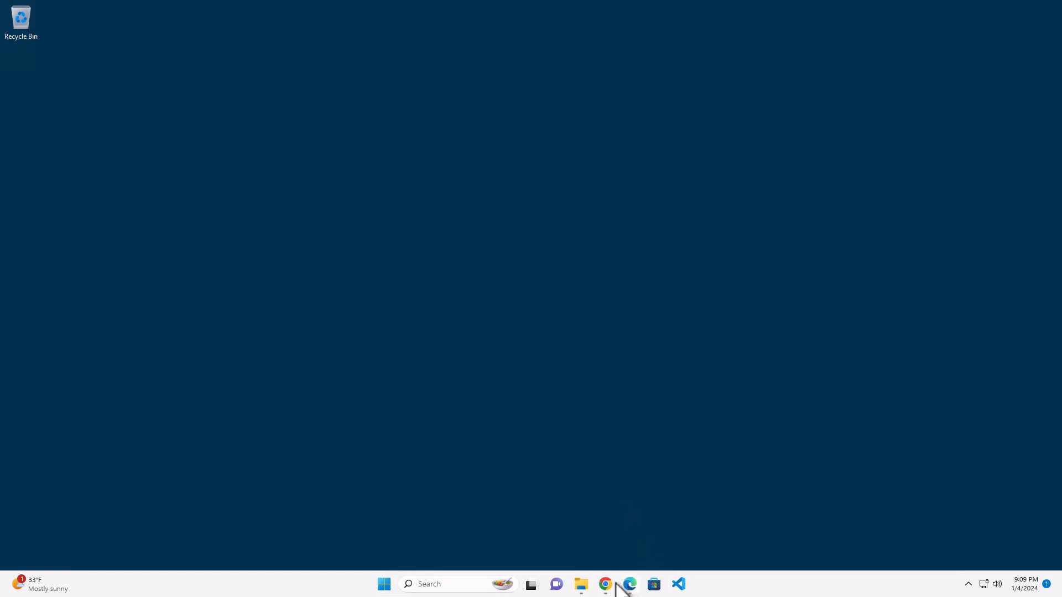
left_click(584, 586)
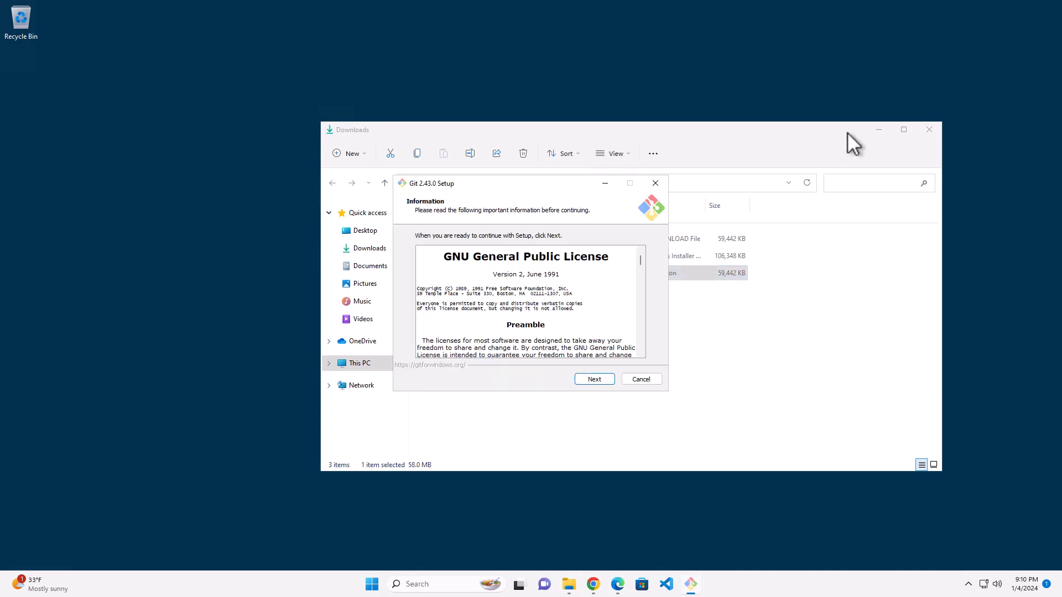
left_click(878, 130)
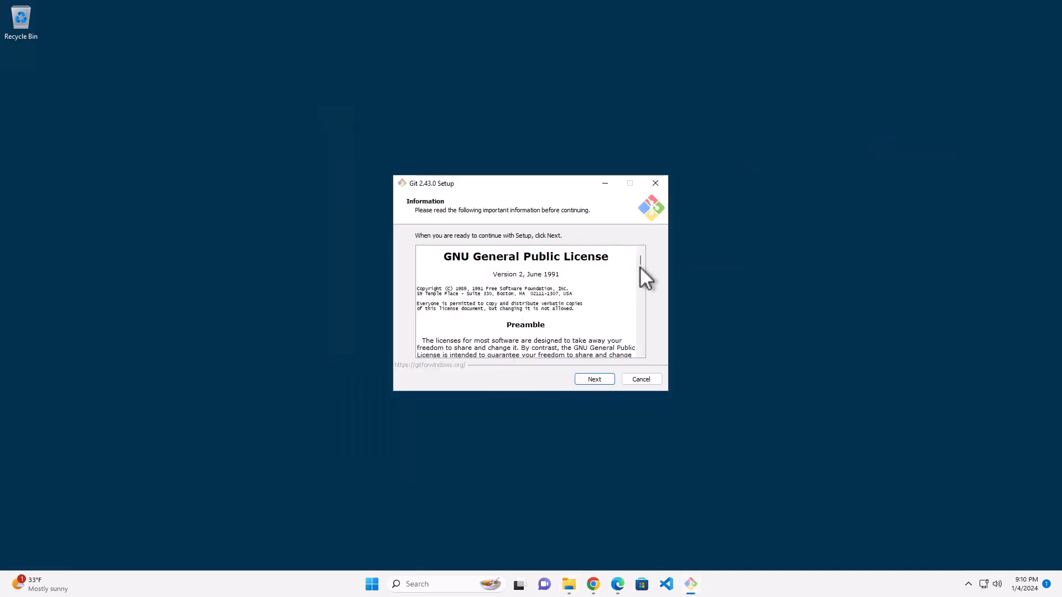
Read through and accept the GNU General Public License, and keep C:\Program Files\Git as the installation folder.
left_click_drag(639, 264, 641, 349)
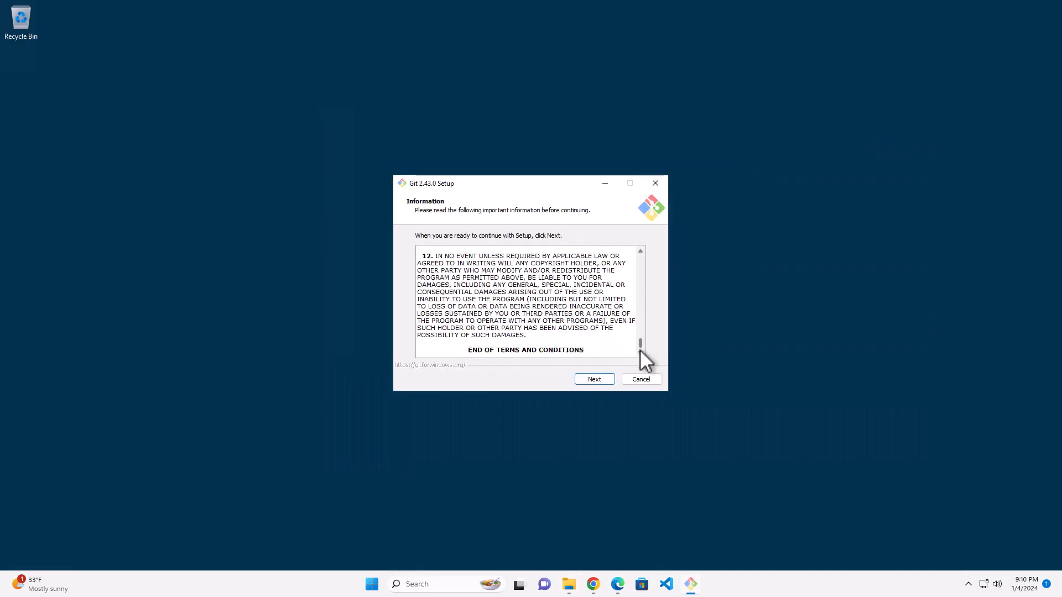
left_click(595, 380)
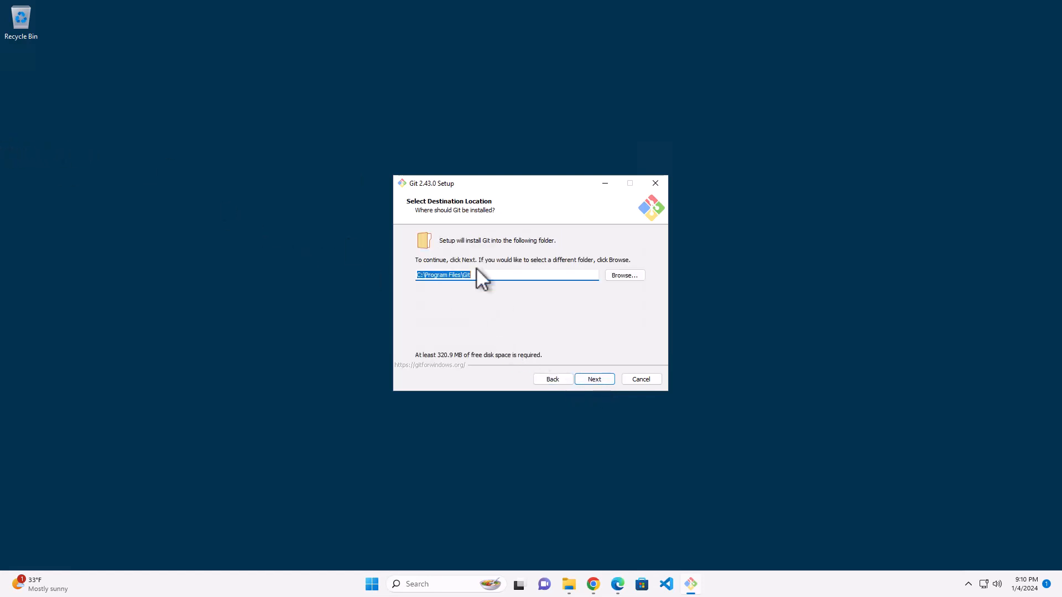
left_click_drag(479, 287, 420, 286)
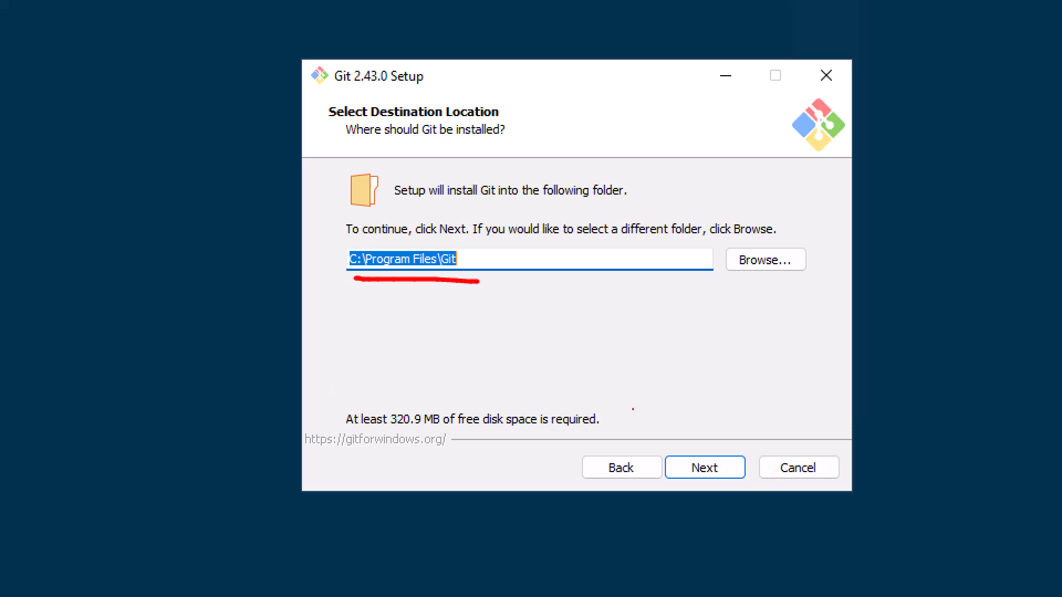
left_click_drag(413, 442, 461, 444)
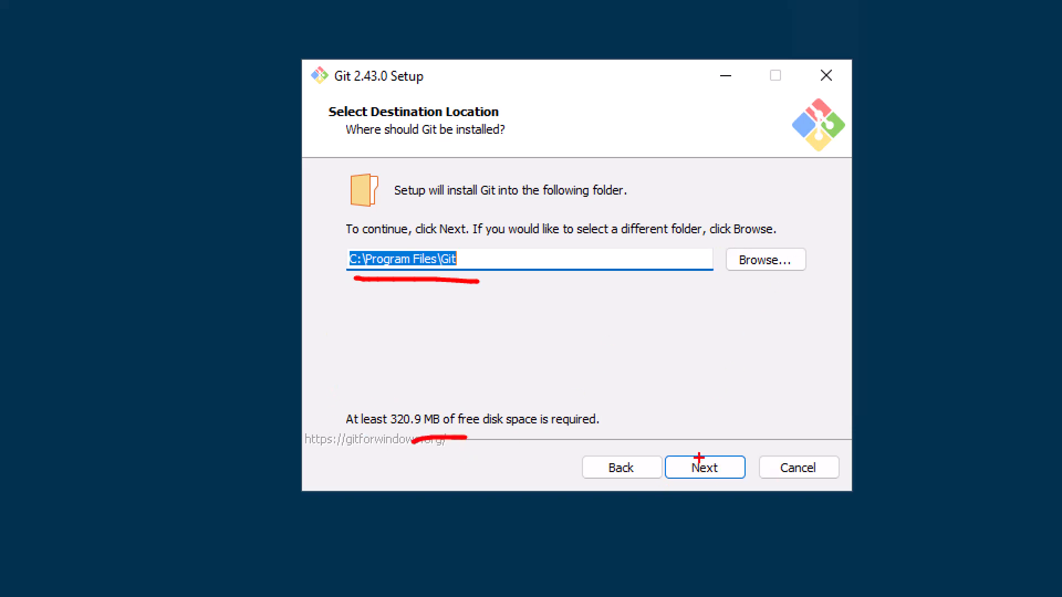
left_click(704, 459)
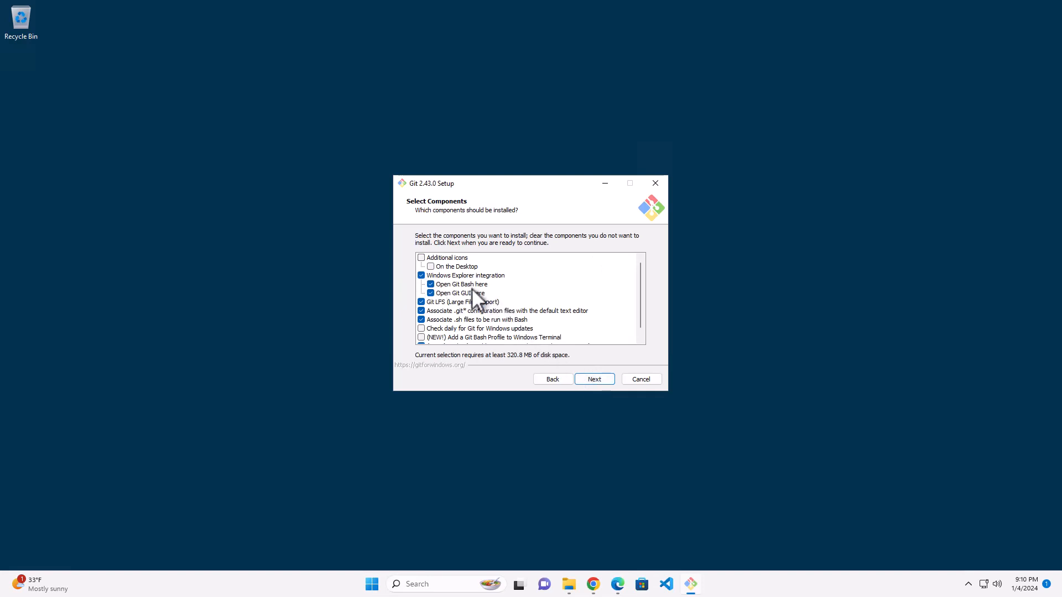
Exclude Open Git GUI here, include daily Git for Windows update checks and the Git Bash Profile for Windows Terminal, and accept the components.
left_click(434, 294)
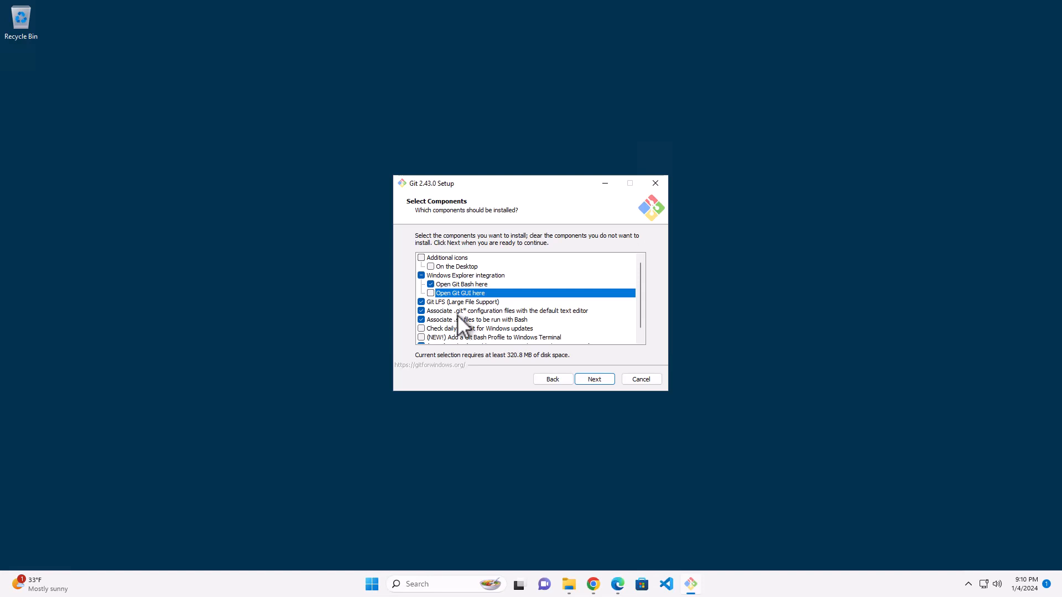
left_click(422, 329)
scroll(443, 331, "down", 1)
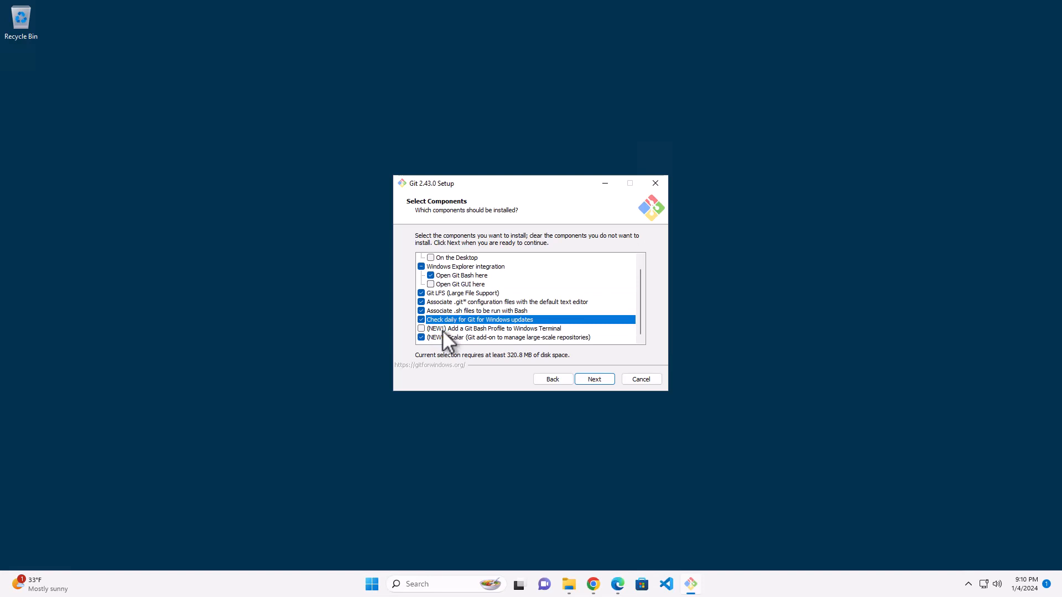
left_click(427, 330)
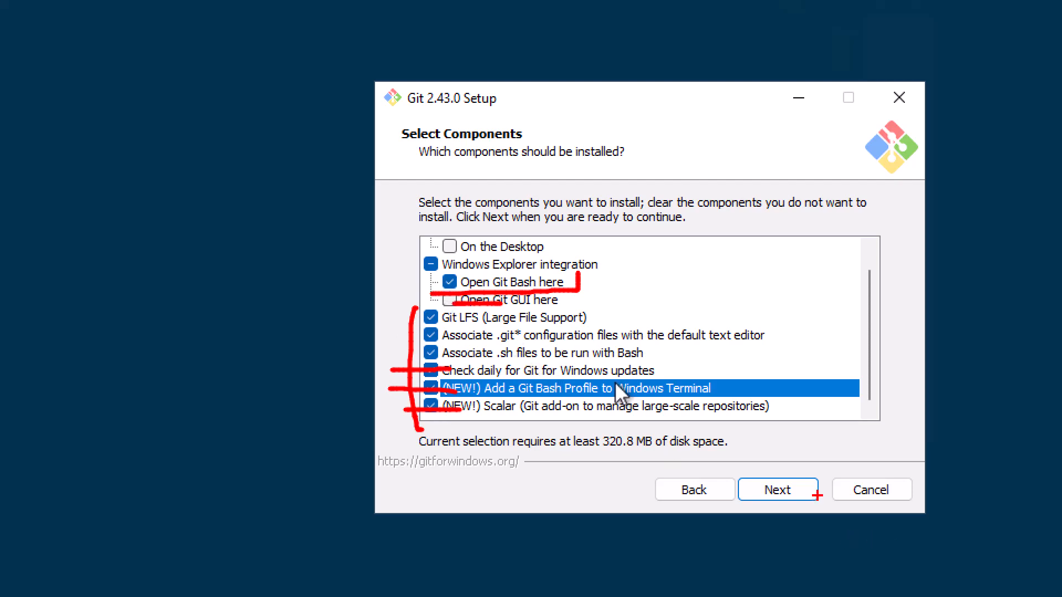
left_click(778, 489)
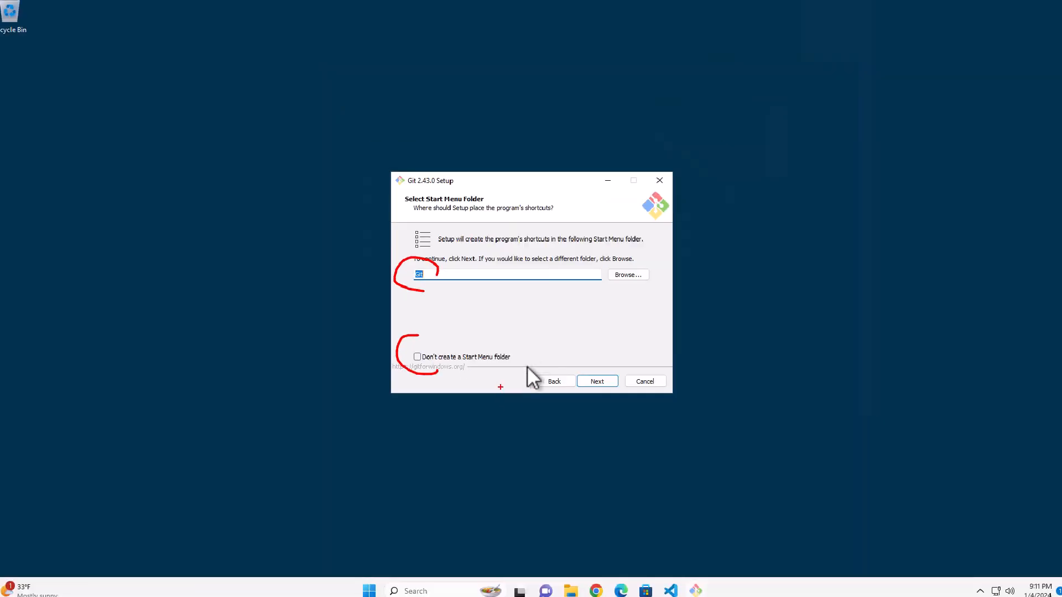
Accept Git as the Start Menu folder and set Visual Studio Code as Git's default editor.
left_click(596, 379)
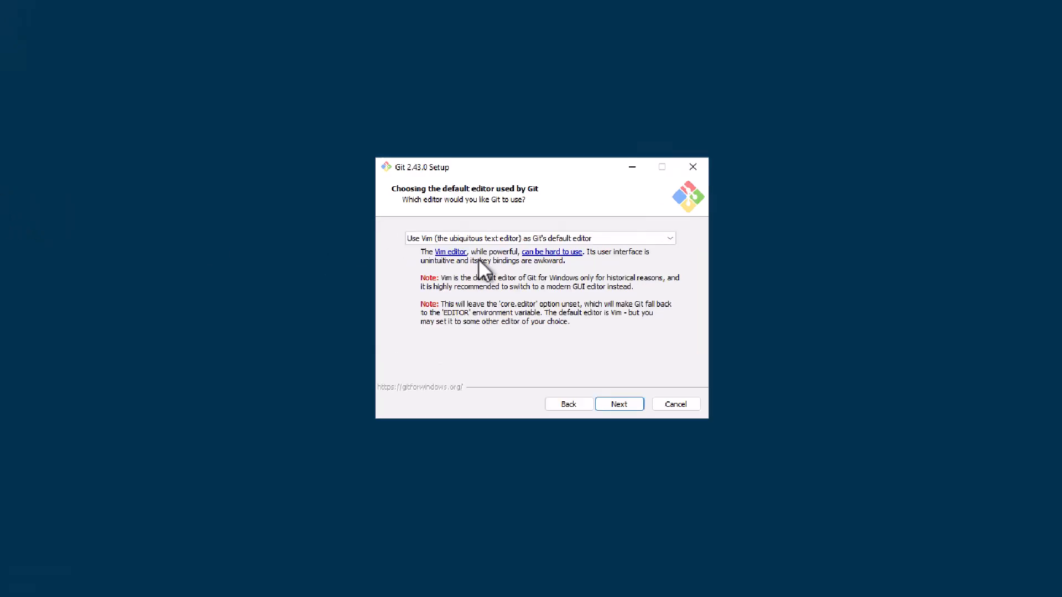
mouse_move(406, 207)
left_mouse_down()
mouse_move(383, 205)
mouse_move(330, 254)
mouse_move(397, 261)
left_mouse_up()
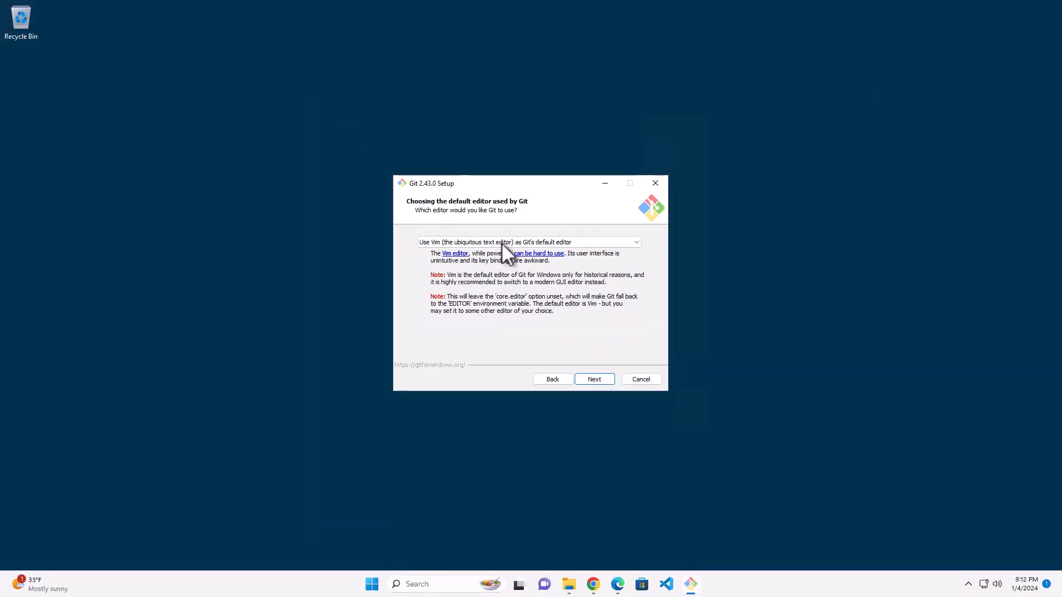
left_click(501, 242)
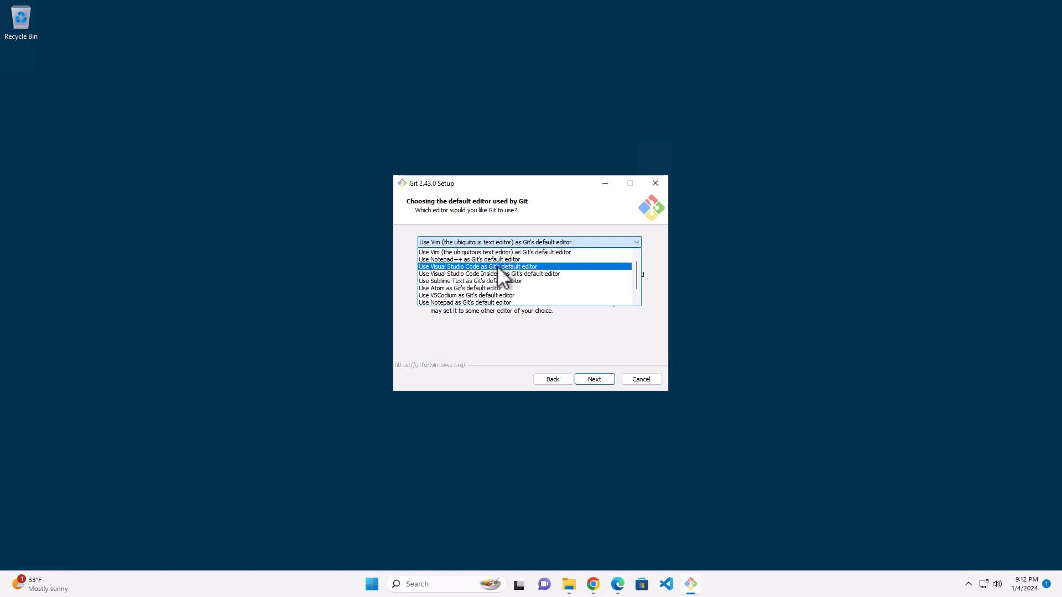
left_click(497, 266)
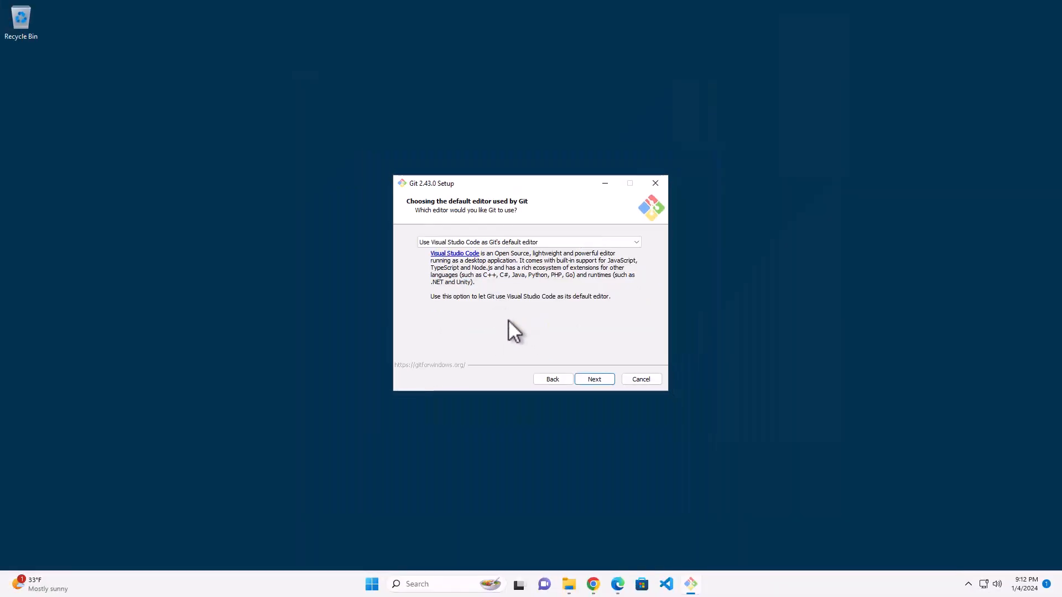
left_click(594, 380)
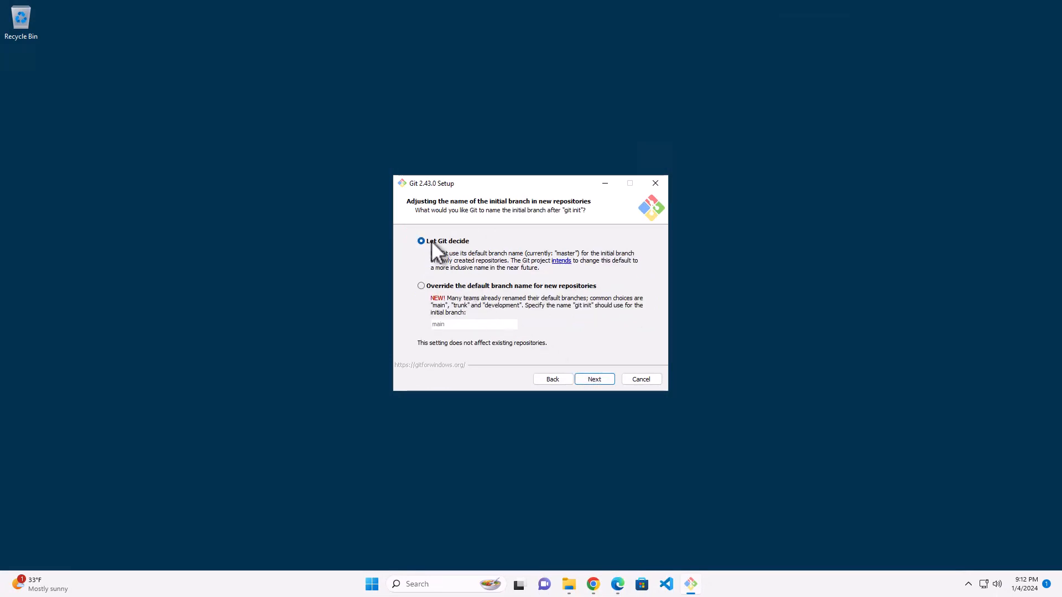
Override the default branch name for new repositories with main and continue the setup.
left_click(422, 286)
left_click(445, 325)
left_click(596, 379)
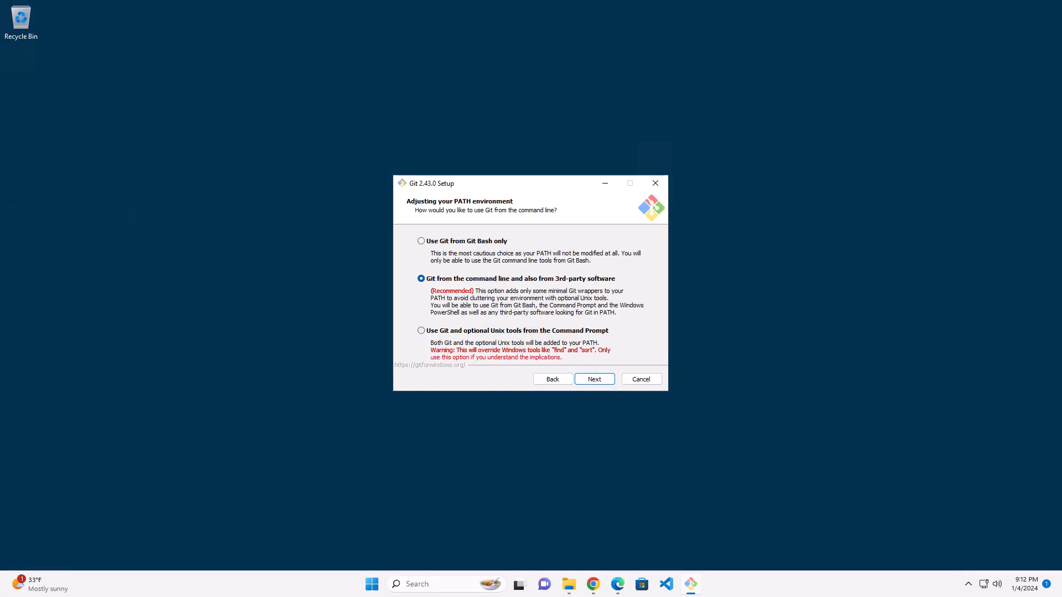
Keep the recommended PATH option, Git from the command line and also from 3rd-party software, and continue the setup.
key("ctrl+1")
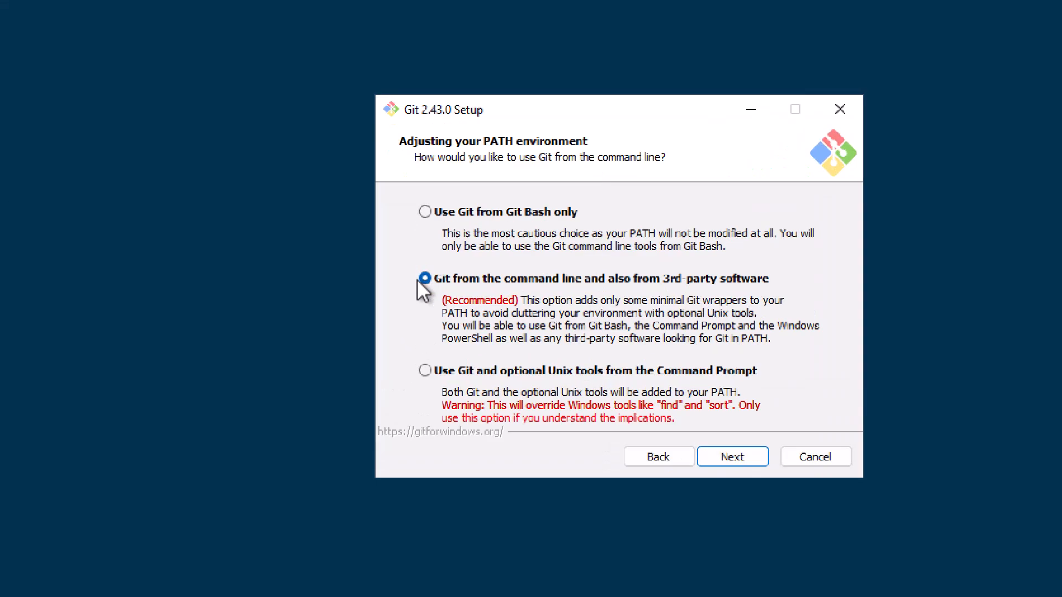
left_click(435, 271)
mouse_move(462, 267)
left_mouse_down()
mouse_move(416, 268)
mouse_move(397, 354)
mouse_move(450, 365)
left_mouse_up()
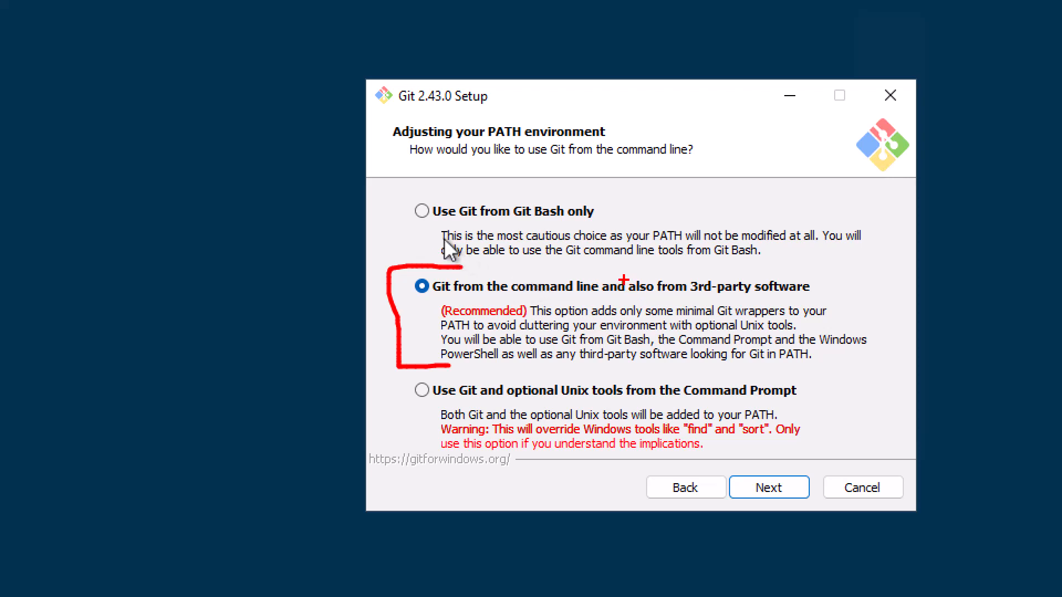
left_click_drag(508, 199, 606, 231)
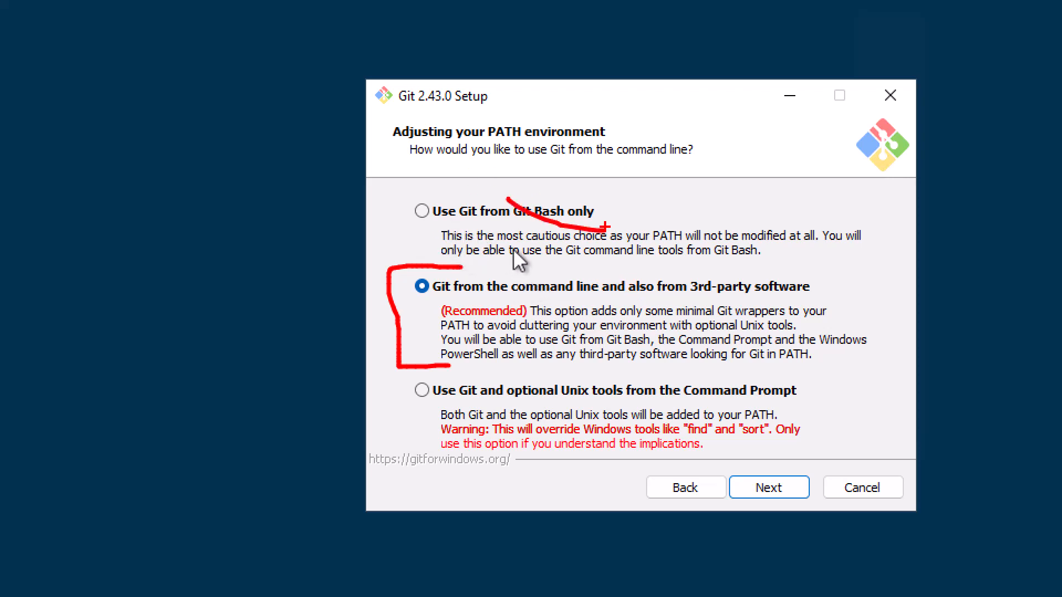
left_click_drag(606, 195, 548, 223)
mouse_move(433, 380)
left_mouse_down()
mouse_move(412, 382)
mouse_move(397, 446)
left_mouse_up()
left_click_drag(409, 381, 816, 457)
left_click_drag(417, 440, 730, 386)
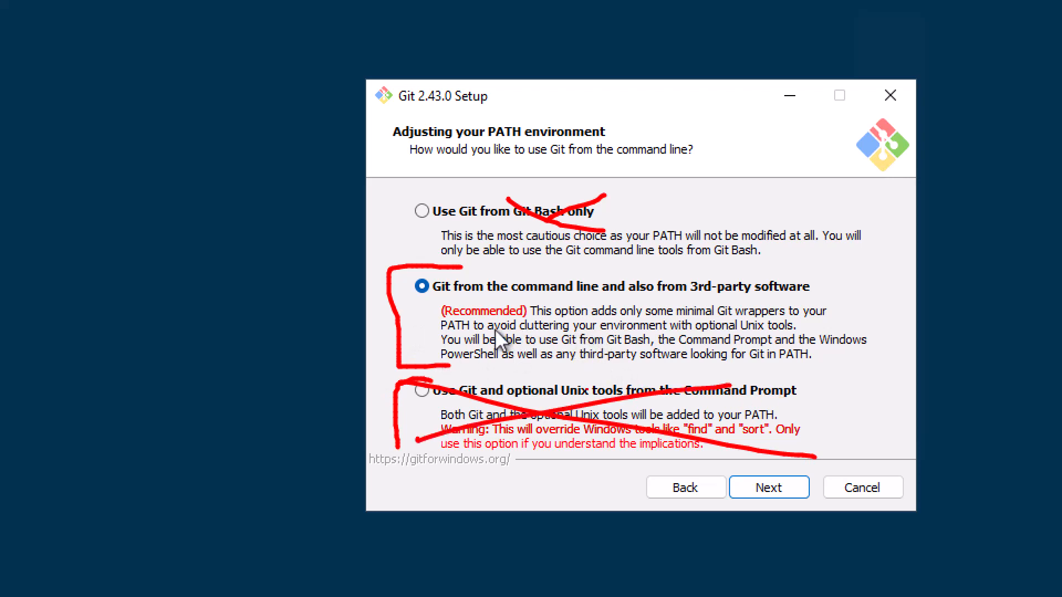
key("Escape")
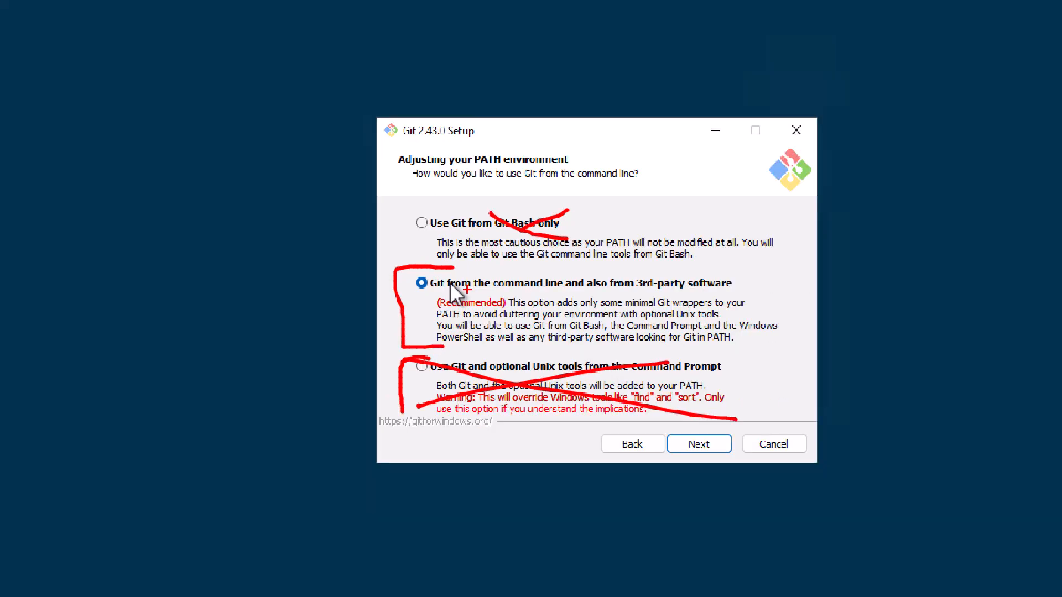
left_click(595, 379)
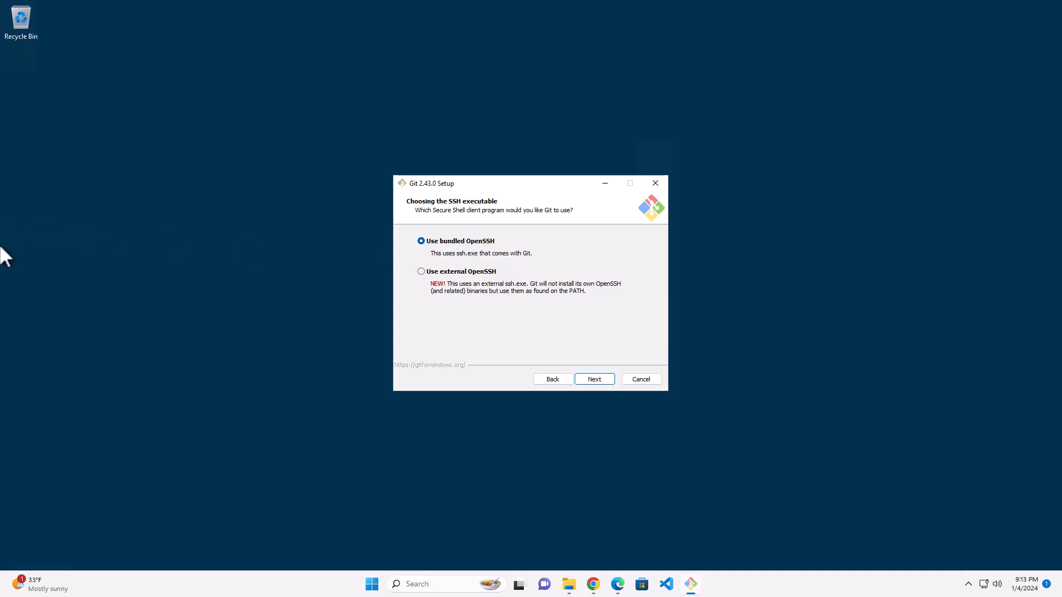
Keep Use bundled OpenSSH as the SSH executable and continue the setup.
key("ctrl+1")
left_click(495, 262)
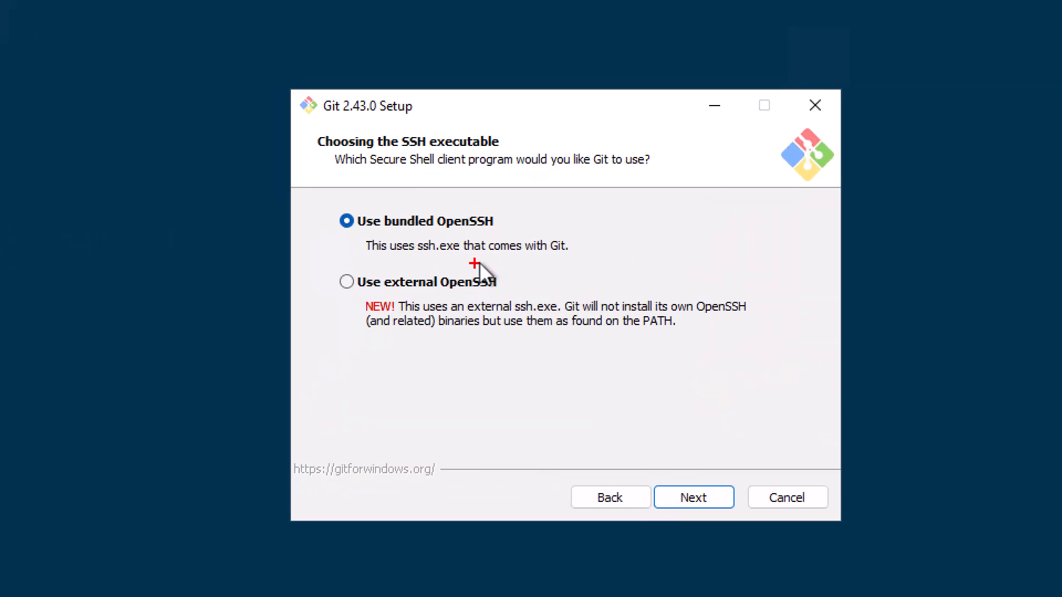
left_click_drag(410, 260, 496, 260)
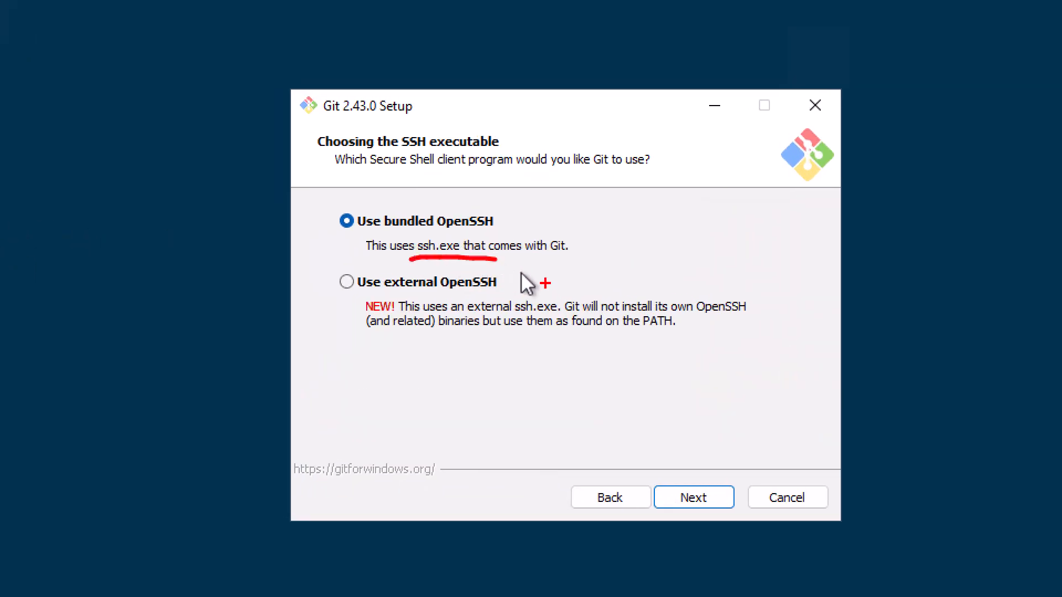
key("Escape")
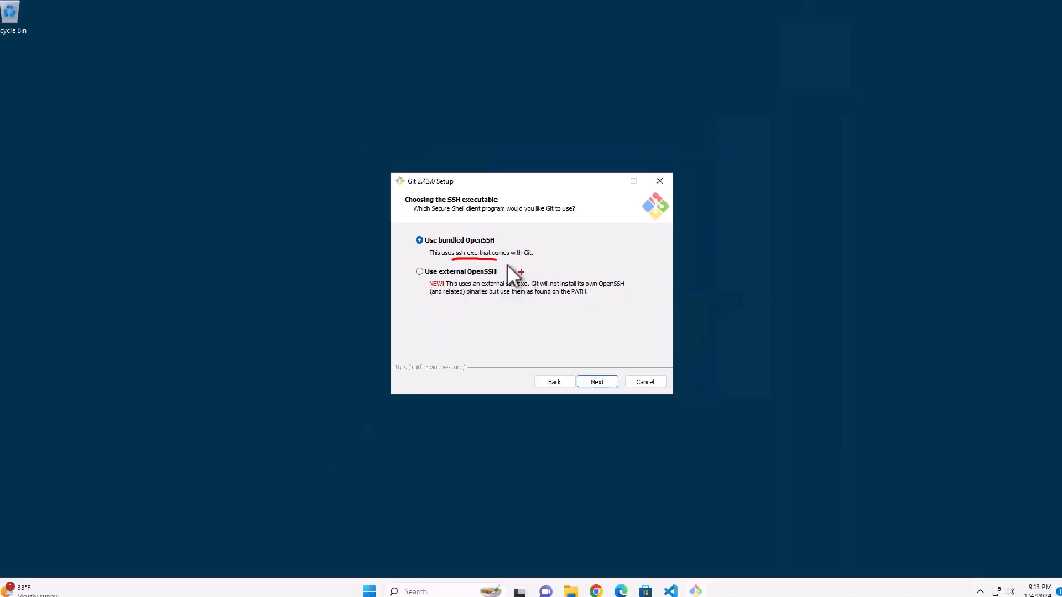
left_click(595, 379)
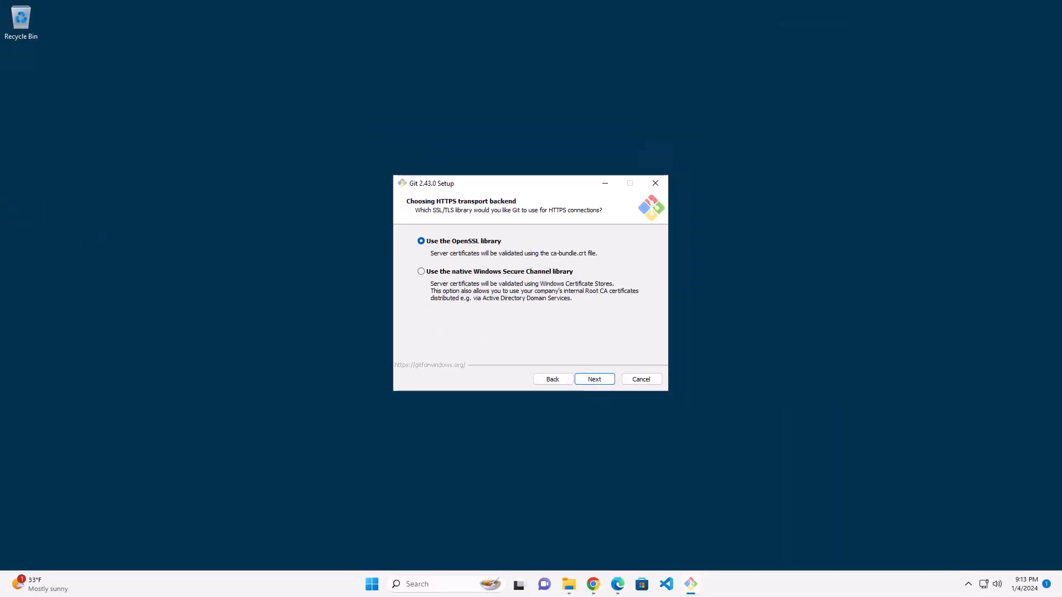
Keep Use the OpenSSL library as the HTTPS transport backend and continue the setup.
key("ctrl+1")
left_click(467, 260)
left_click_drag(442, 265, 546, 264)
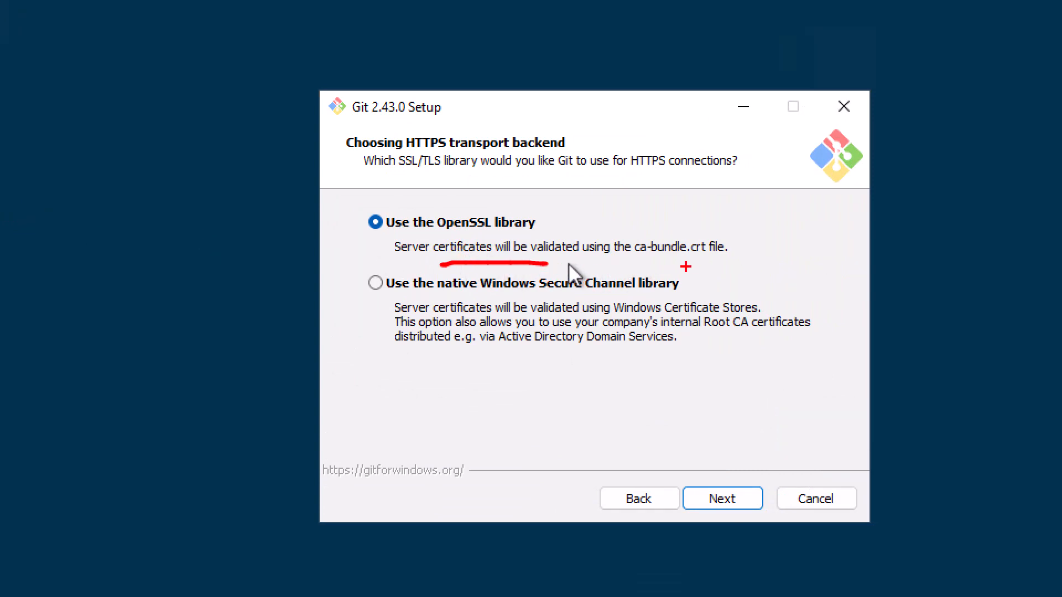
left_click_drag(648, 258, 705, 259)
key("Escape")
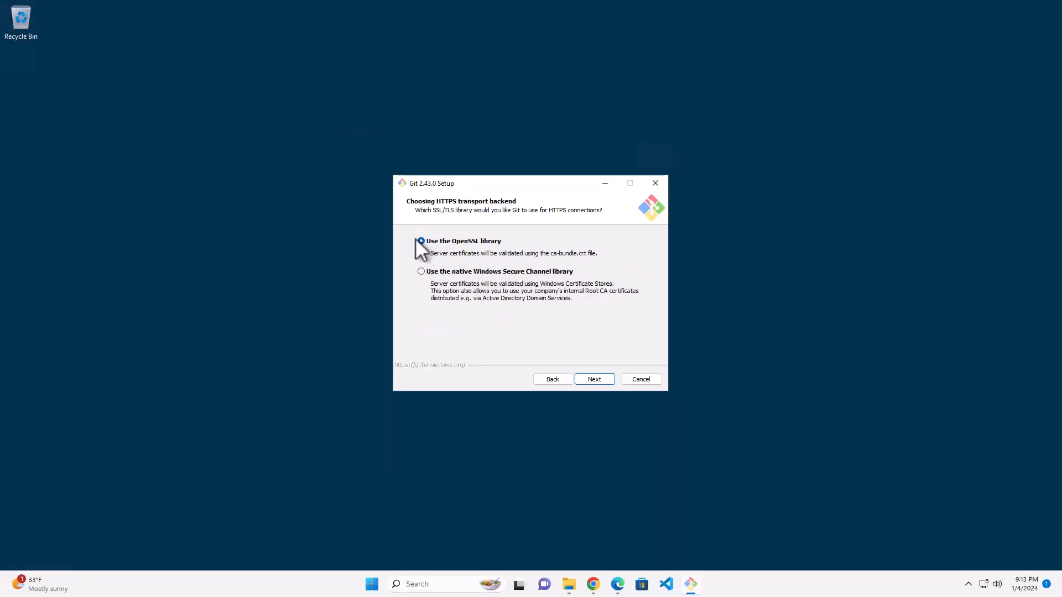
left_click(595, 379)
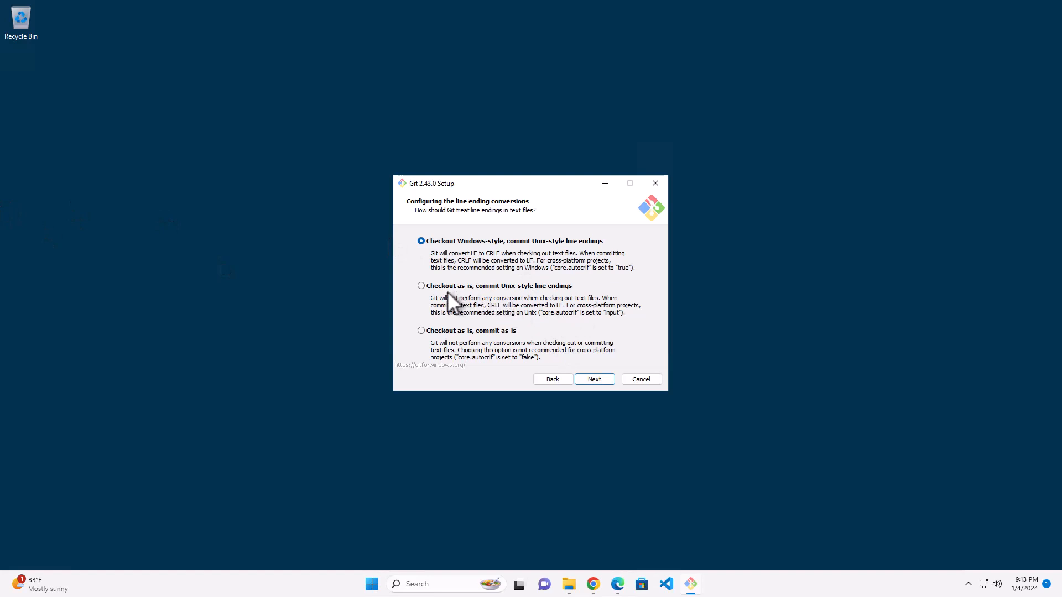
Choose Checkout Windows-style, commit Unix-style line endings for the line ending conversions and continue the setup.
left_click(426, 288)
left_click(424, 244)
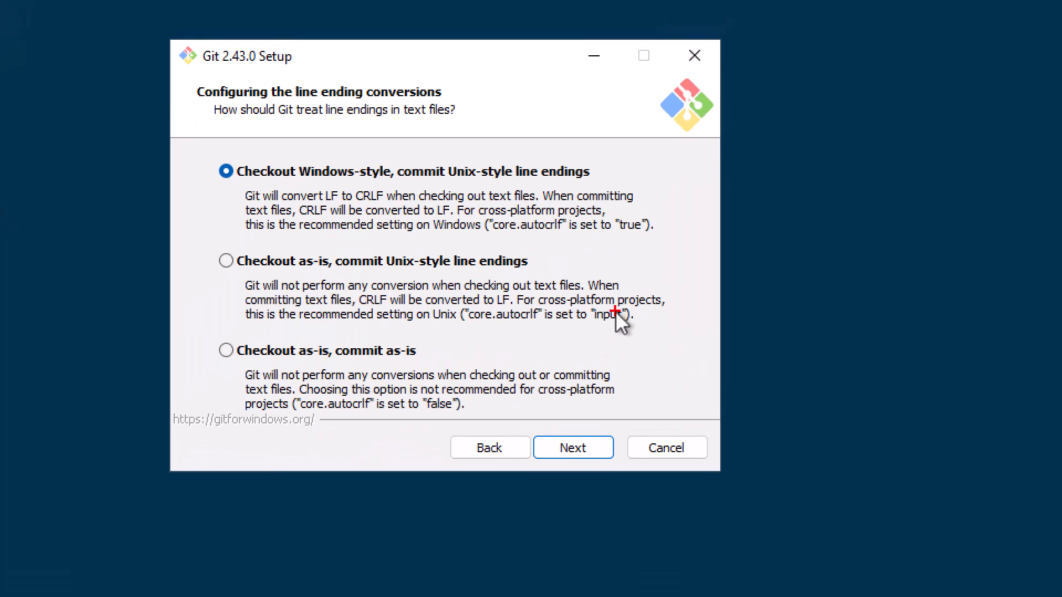
left_click_drag(361, 342, 271, 384)
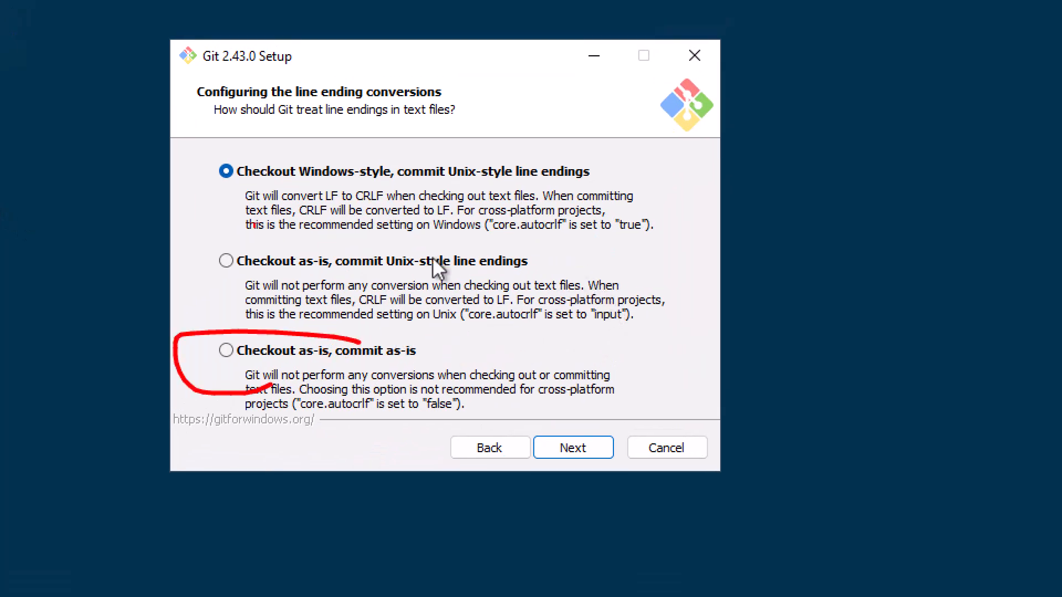
left_click_drag(232, 201, 216, 276)
key("Escape")
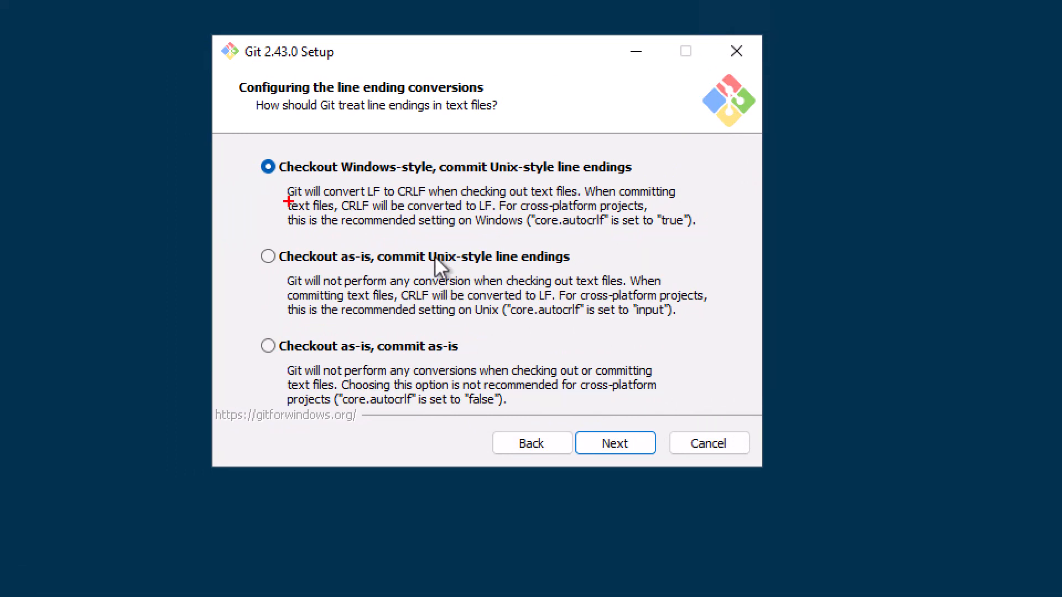
mouse_move(361, 152)
left_mouse_down()
mouse_move(325, 143)
mouse_move(256, 169)
mouse_move(646, 176)
left_mouse_up()
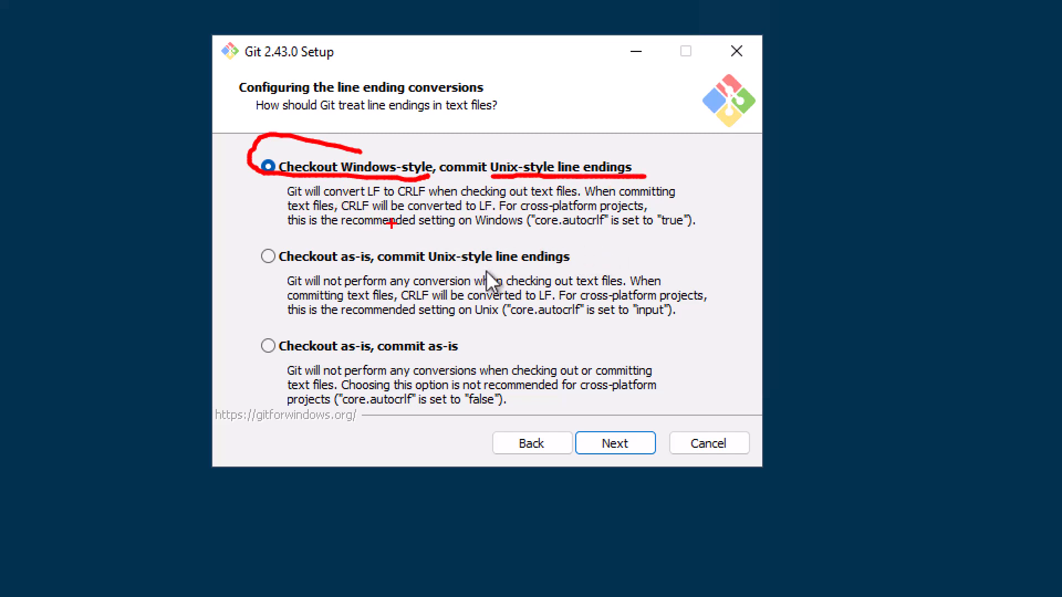
left_click_drag(532, 229, 604, 229)
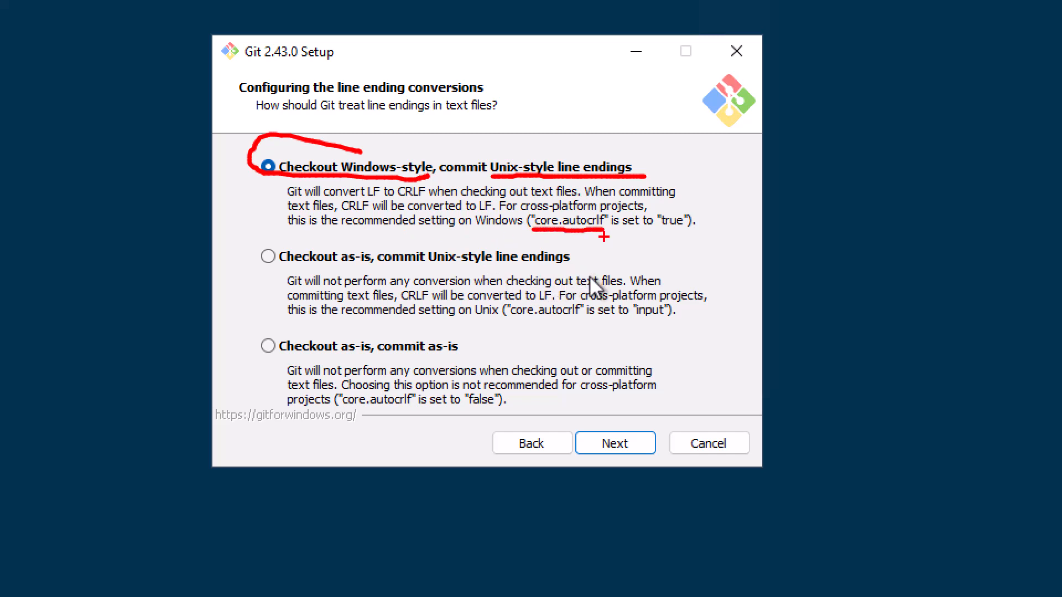
left_click_drag(658, 231, 695, 231)
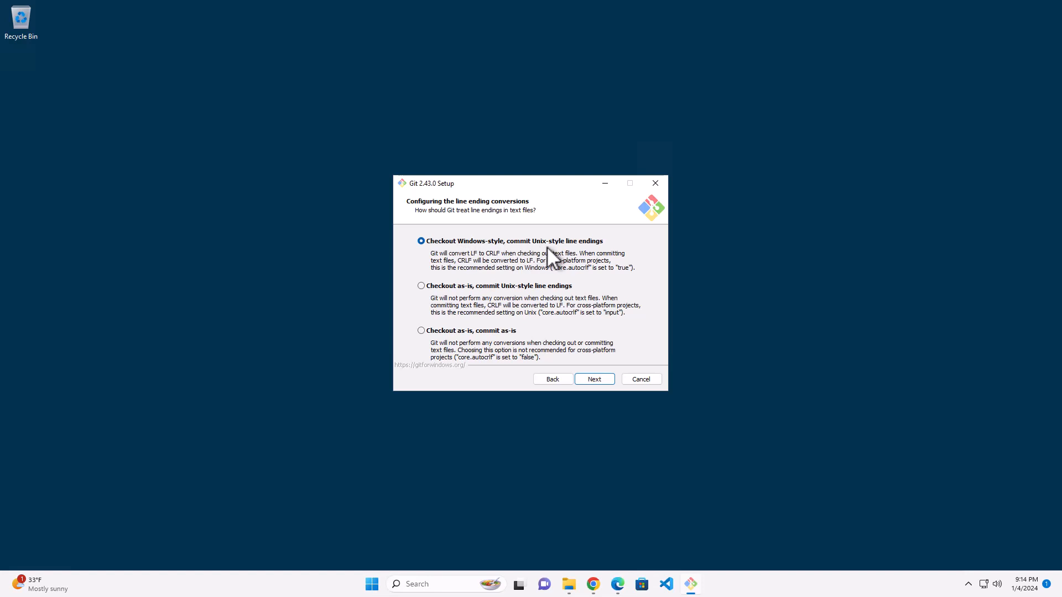
left_click(596, 381)
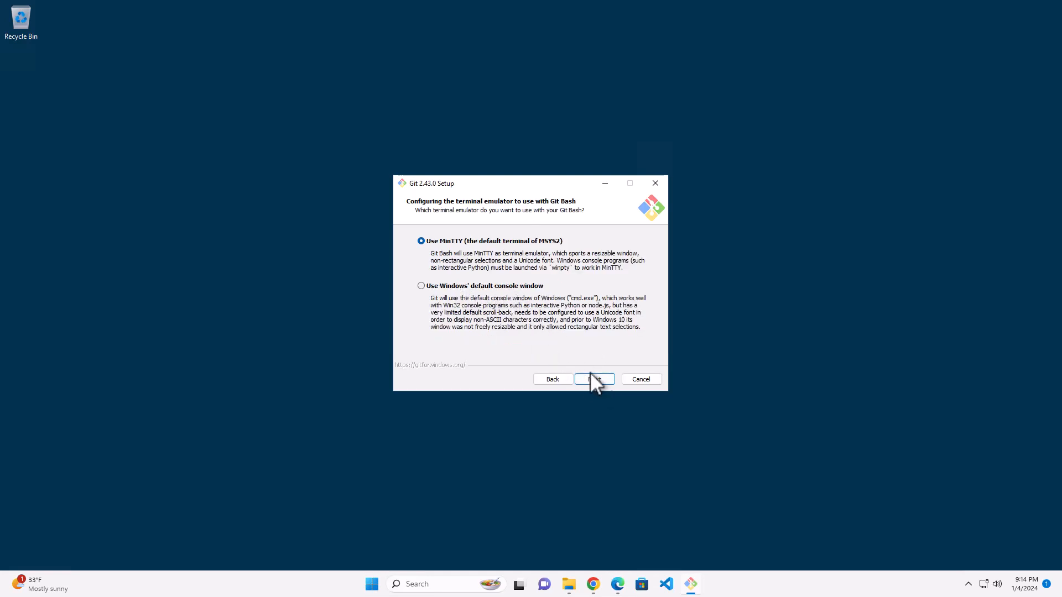
Accept MinTTY as the Git Bash terminal emulator and keep Fast-forward or merge as the default git pull behavior.
left_click(596, 380)
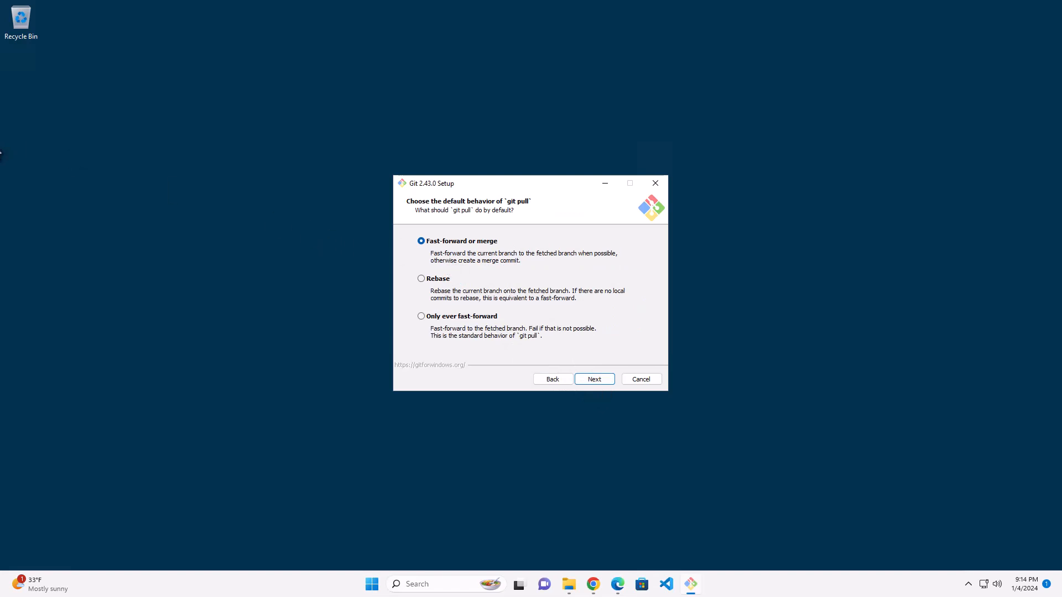
key("ctrl+1")
left_click(451, 271)
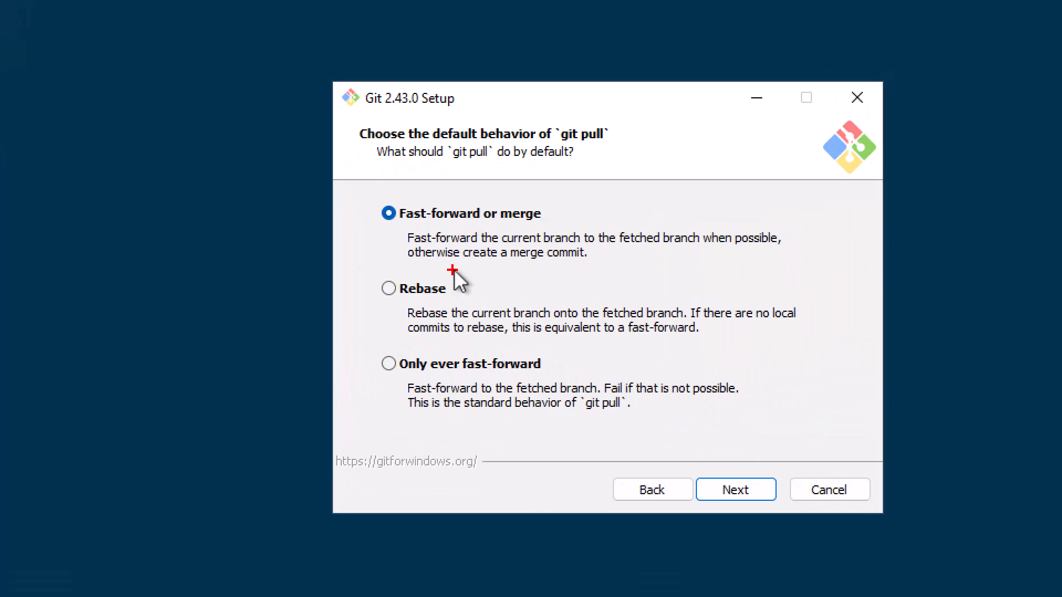
mouse_move(624, 120)
left_mouse_down()
mouse_move(549, 118)
mouse_move(632, 140)
left_mouse_up()
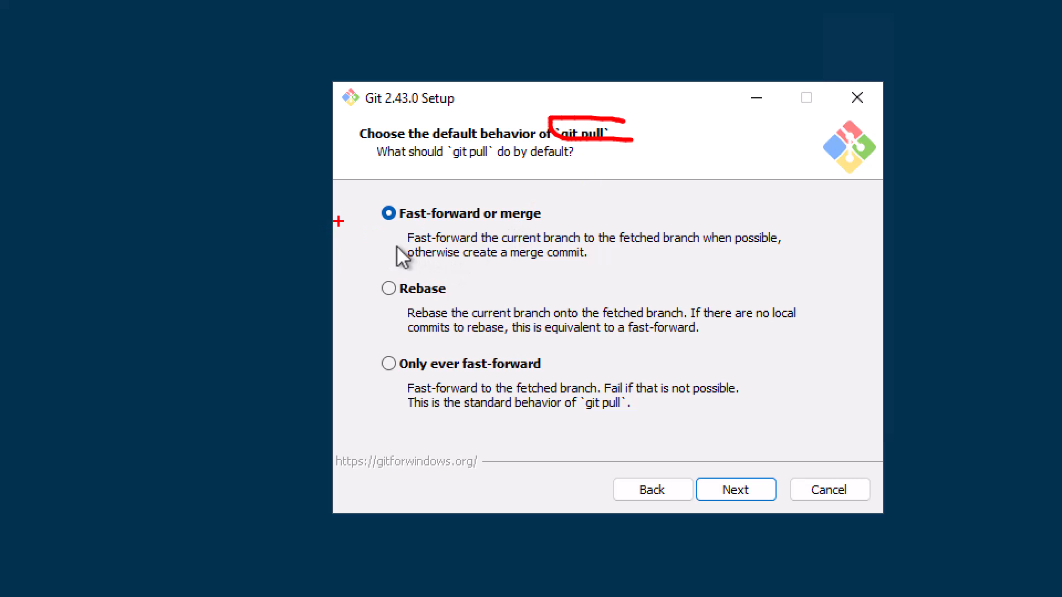
mouse_move(340, 223)
left_mouse_down()
mouse_move(379, 208)
mouse_move(369, 222)
left_mouse_up()
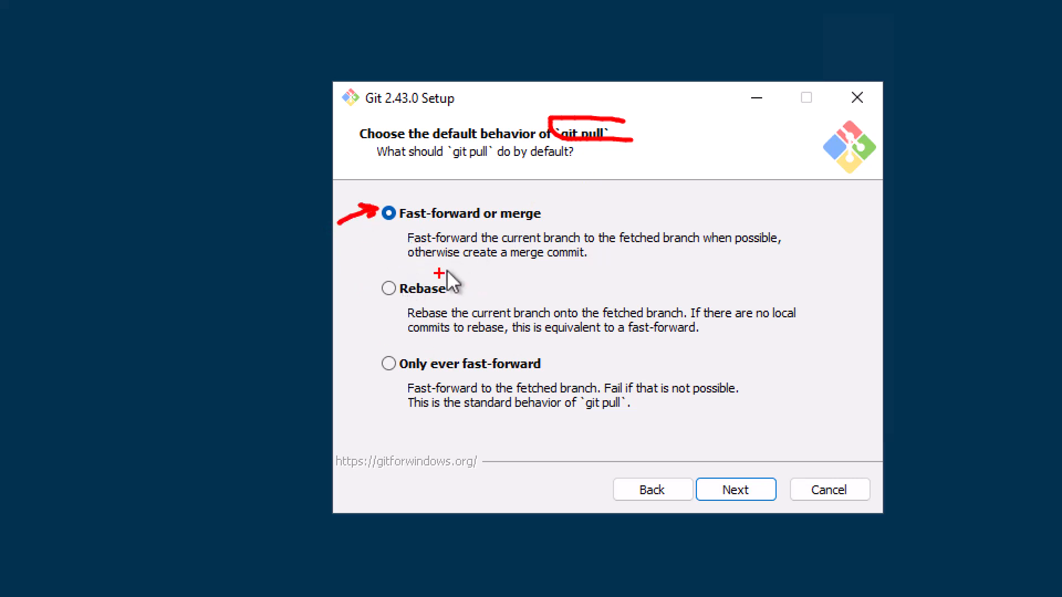
mouse_move(440, 272)
left_mouse_down()
mouse_move(409, 266)
mouse_move(365, 332)
mouse_move(403, 338)
left_mouse_up()
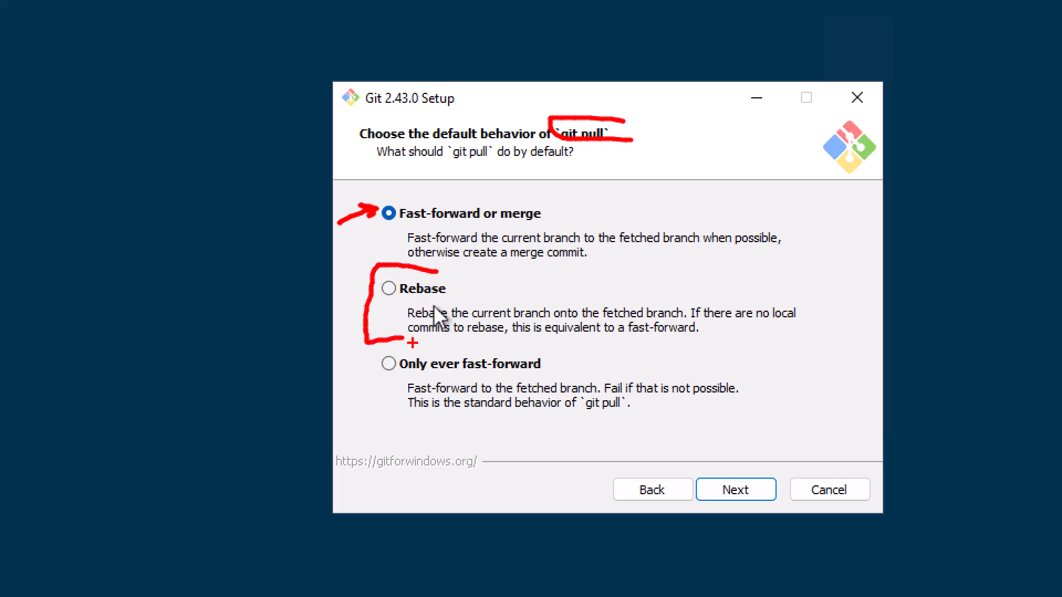
mouse_move(395, 349)
left_mouse_down()
mouse_move(367, 408)
mouse_move(401, 424)
left_mouse_up()
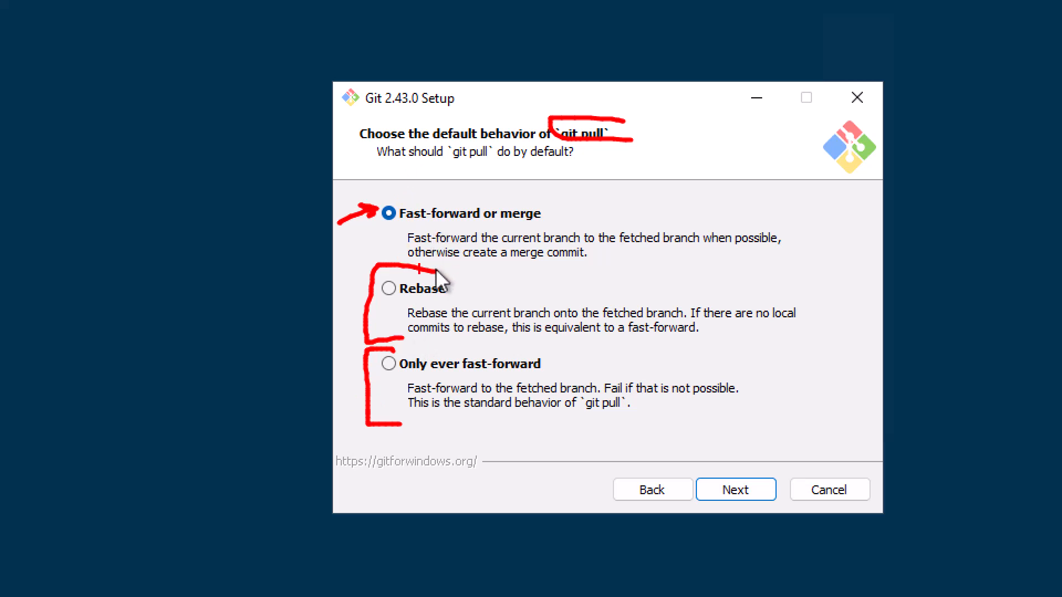
mouse_move(437, 271)
left_mouse_down()
mouse_move(786, 276)
mouse_move(774, 194)
mouse_move(365, 184)
mouse_move(335, 265)
mouse_move(373, 270)
left_mouse_up()
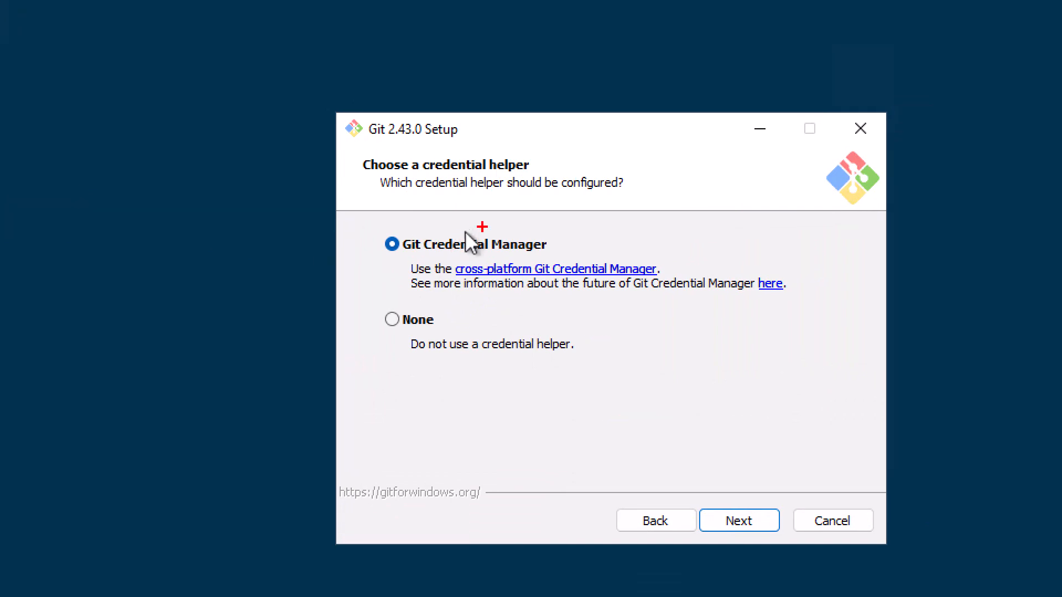
Keep Git Credential Manager as the credential helper and continue the setup.
mouse_move(462, 232)
left_mouse_down()
mouse_move(399, 261)
mouse_move(435, 274)
left_mouse_up()
key("Escape")
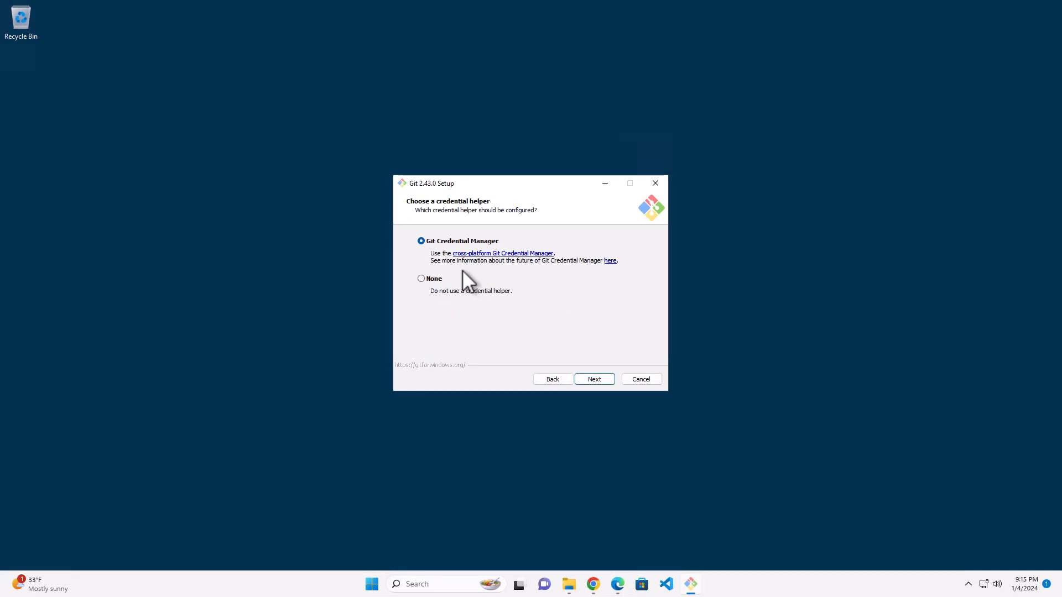
left_click(595, 380)
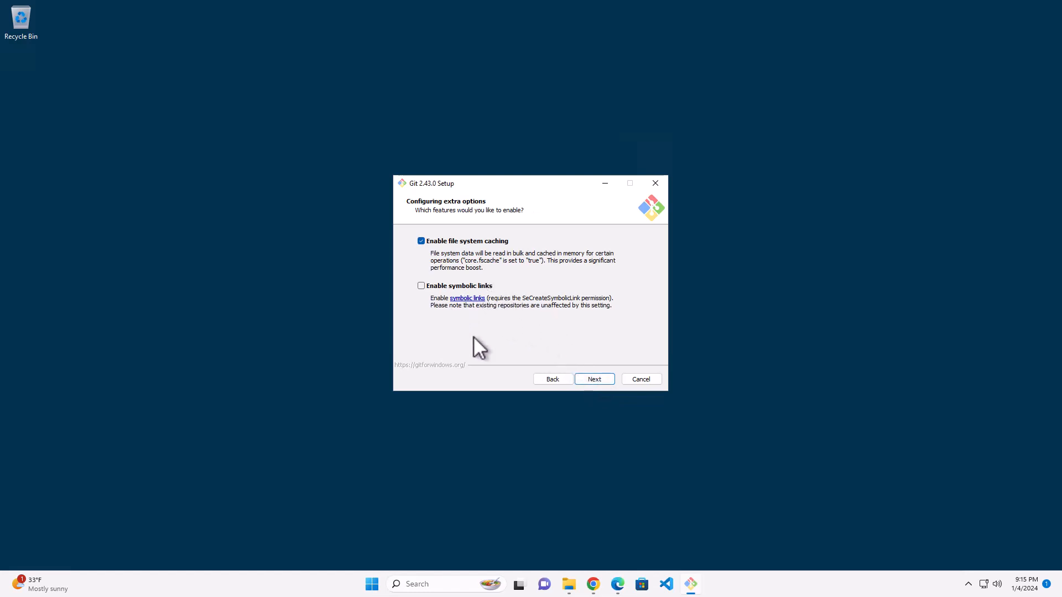
Accept file system caching without symbolic links, and start the installation with both experimental options disabled.
left_click(599, 379)
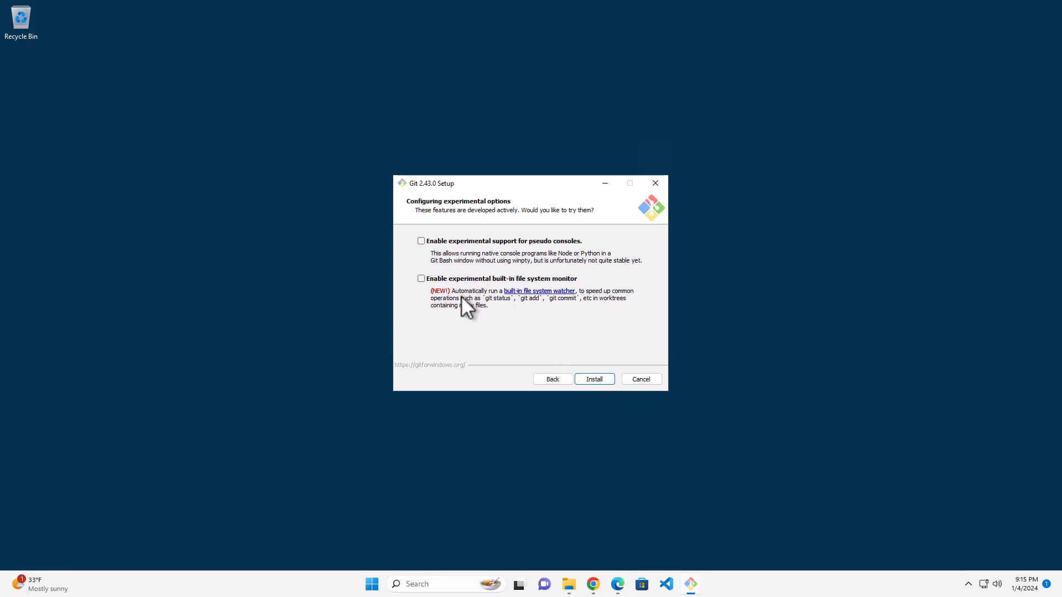
left_click(597, 379)
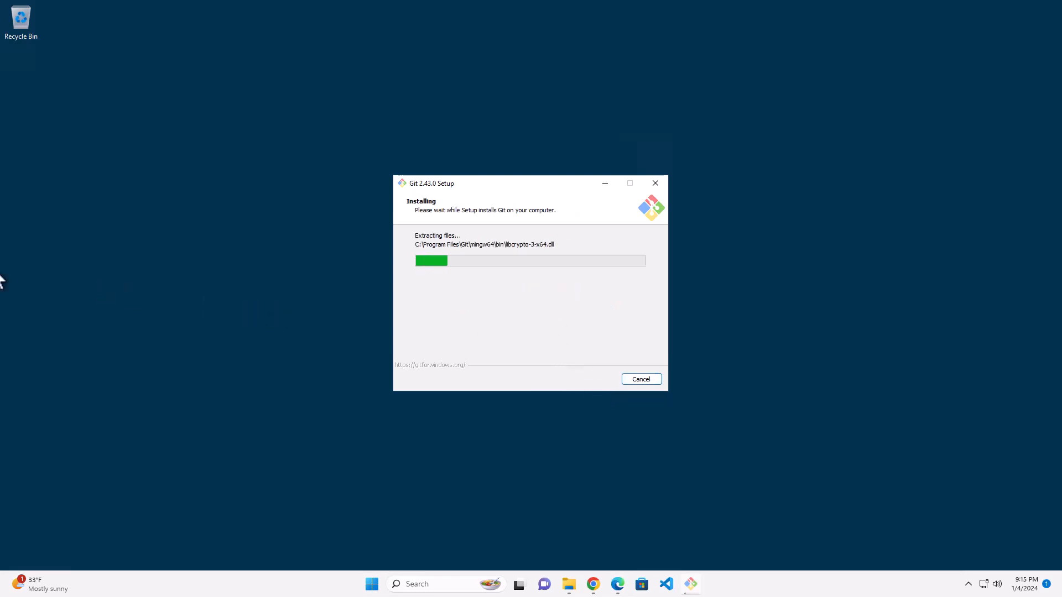